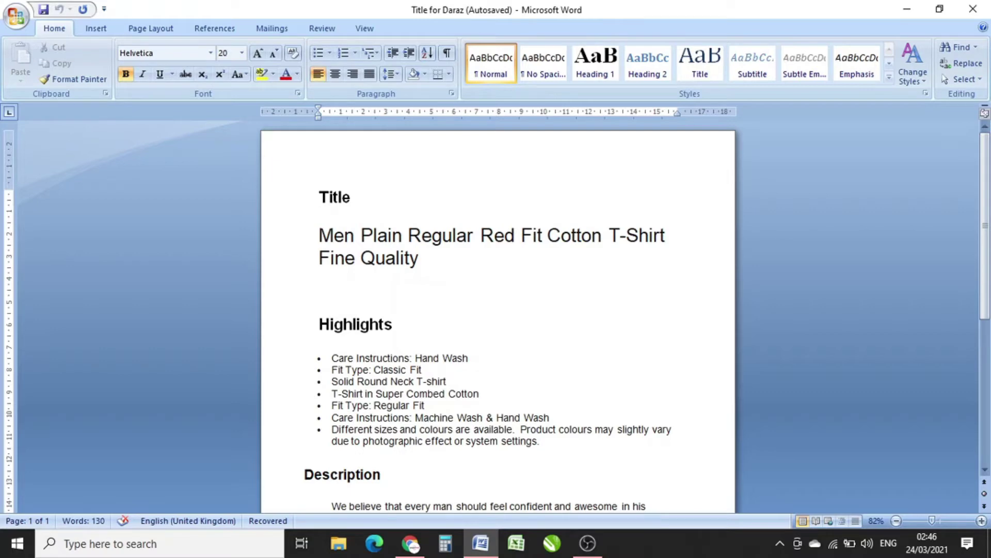
Review the prepared T-shirt title, highlights and description text in the document.
left_click_drag(480, 235, 671, 235)
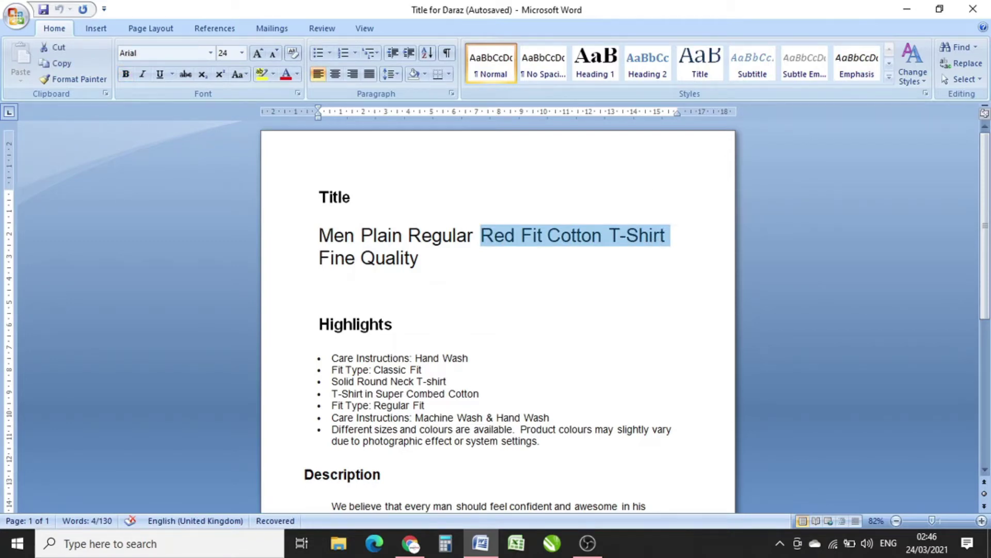
left_click_drag(481, 235, 353, 242)
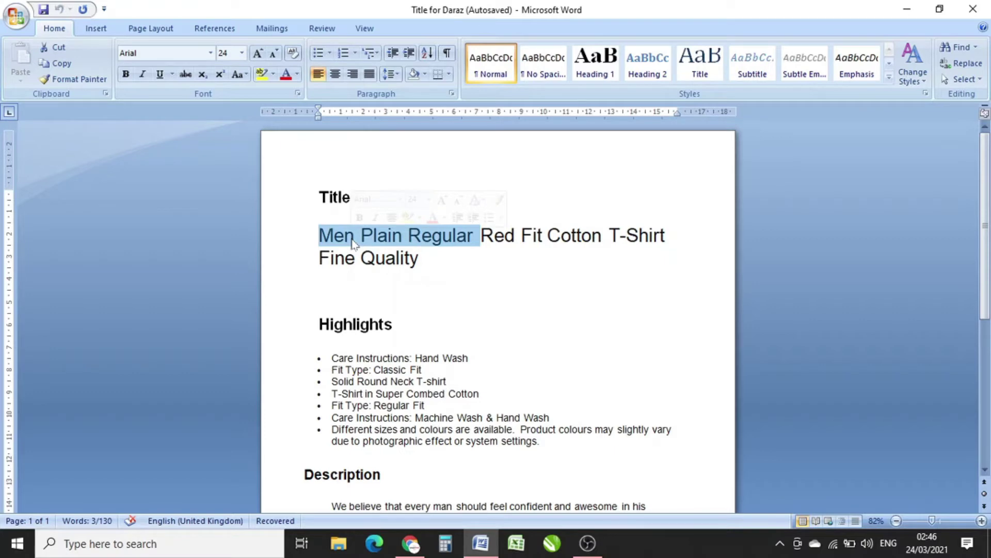
left_click(421, 258)
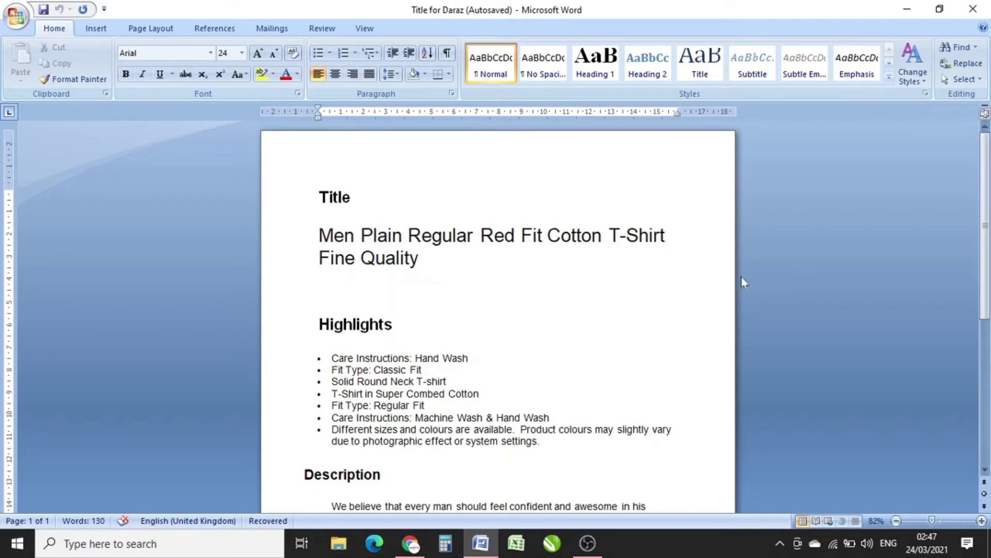
left_click_drag(990, 199, 989, 263)
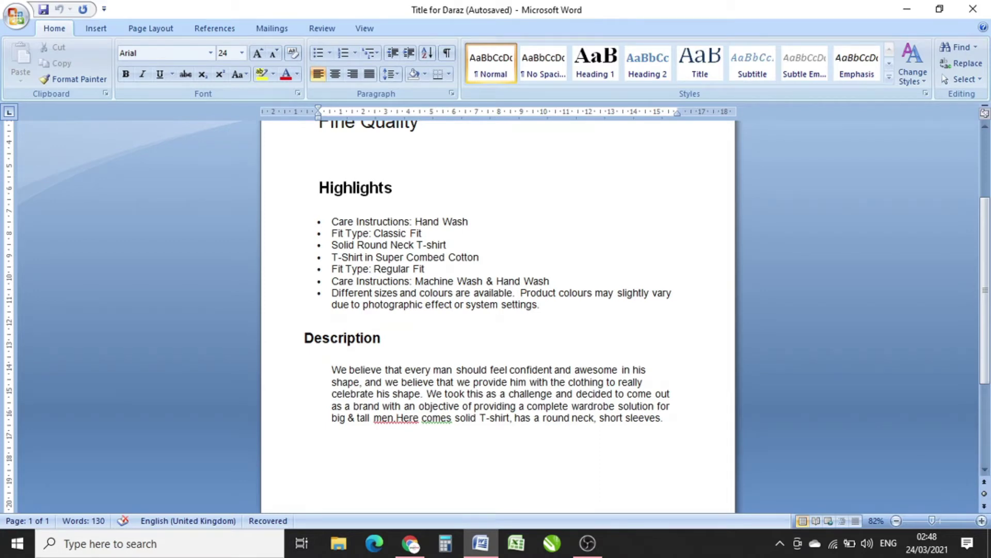
Switch to Chrome, sign in to Daraz Seller Center with the saved credentials, and dismiss the announcement pop-up.
left_click(410, 547)
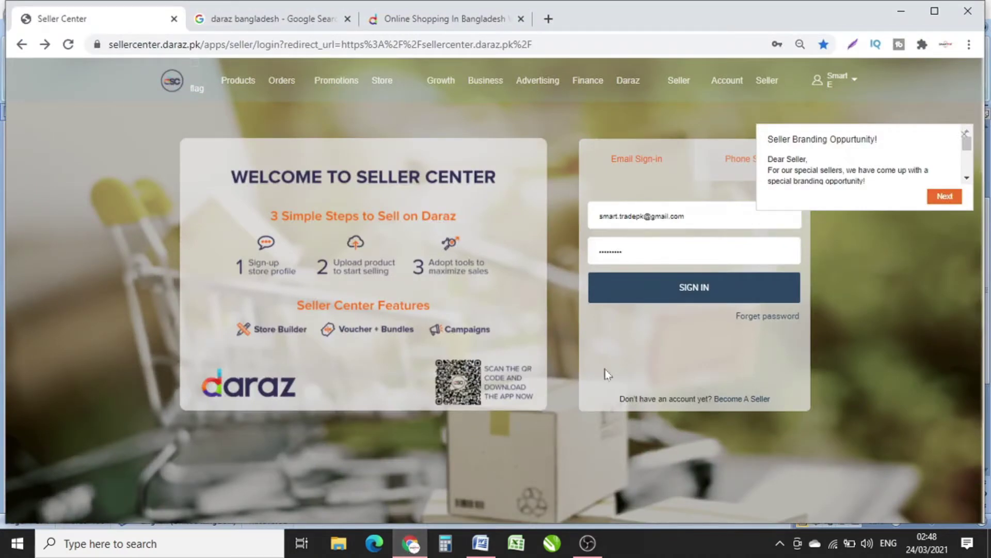
left_click(698, 295)
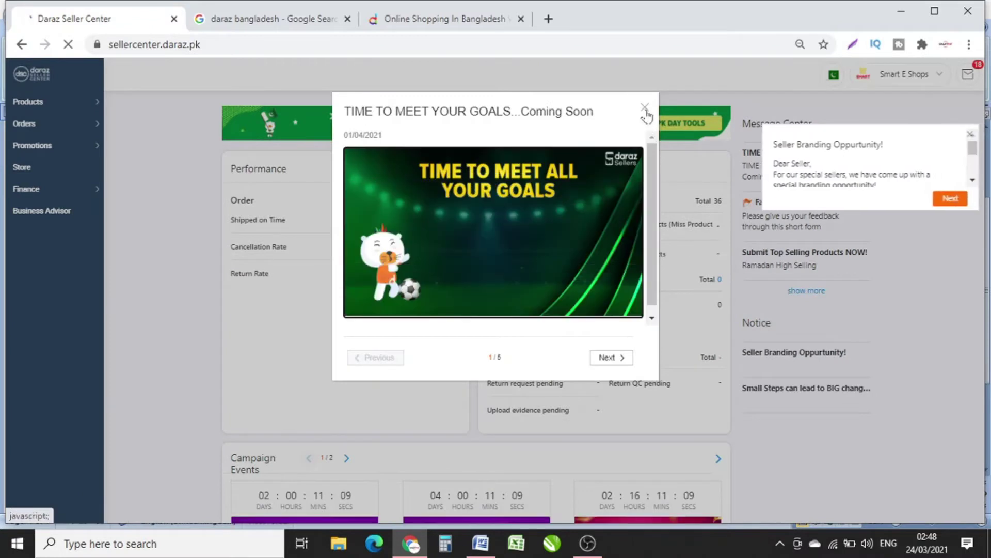
left_click(644, 108)
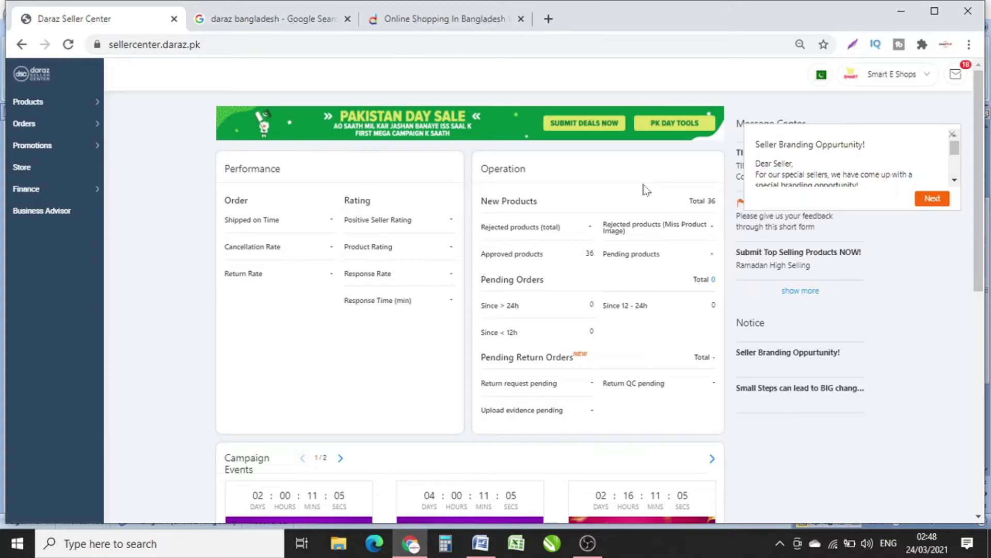
Open the form for adding a new product and close the Google search page for daraz bangladesh.
mouse_move(77, 101)
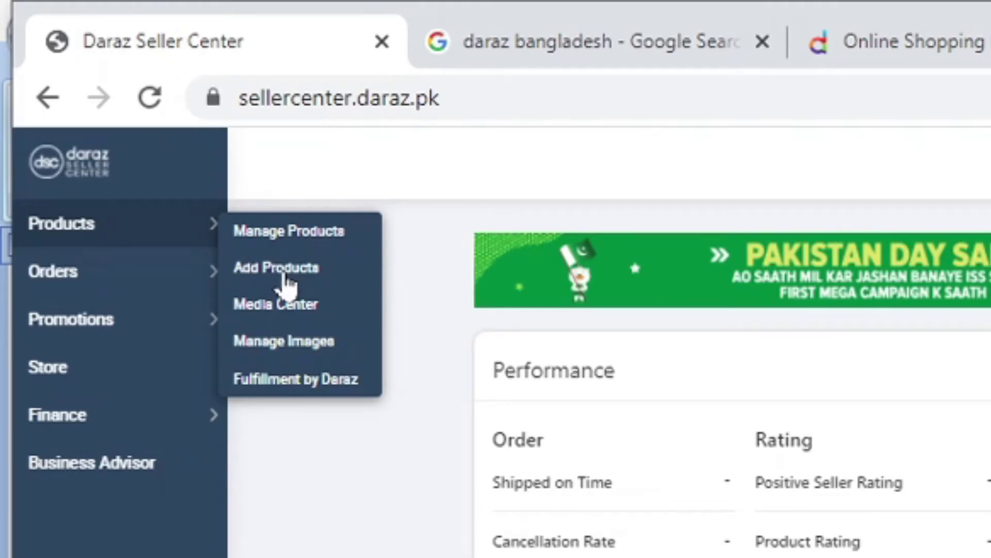
left_click(284, 274)
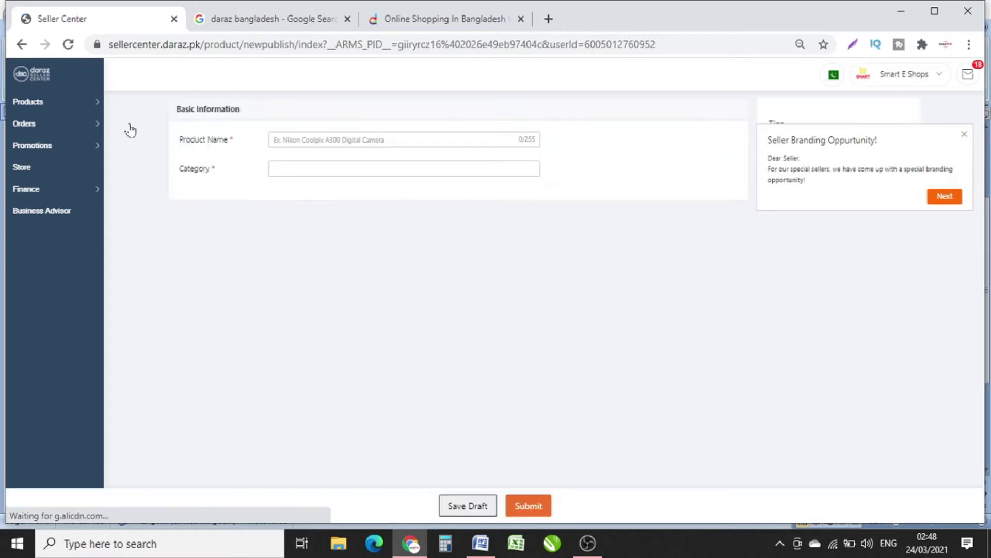
left_click(347, 18)
Copy the title "Men Plain Regular Red Fit Cotton T-Shirt Fine Quality" from the Word document into the Product Name.
left_click(322, 165)
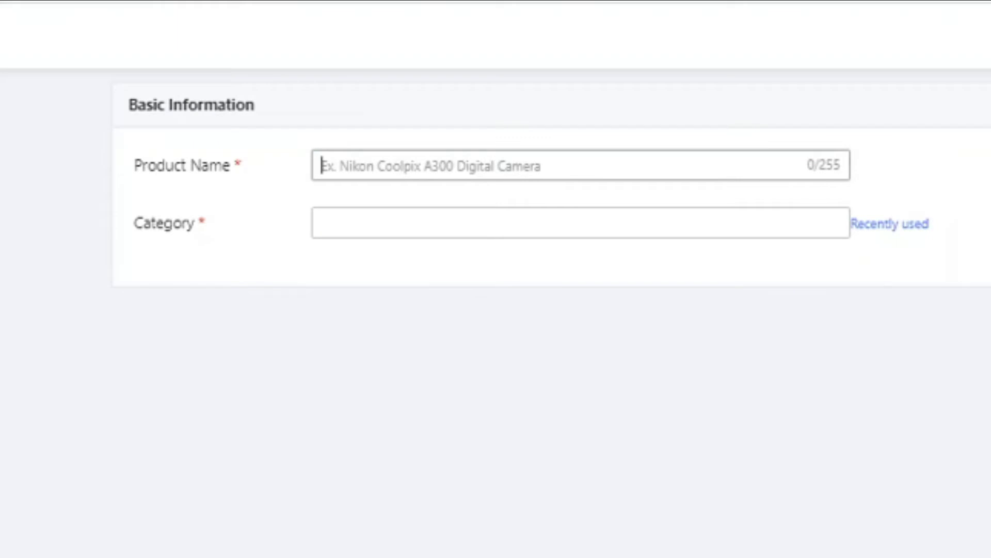
left_click(481, 544)
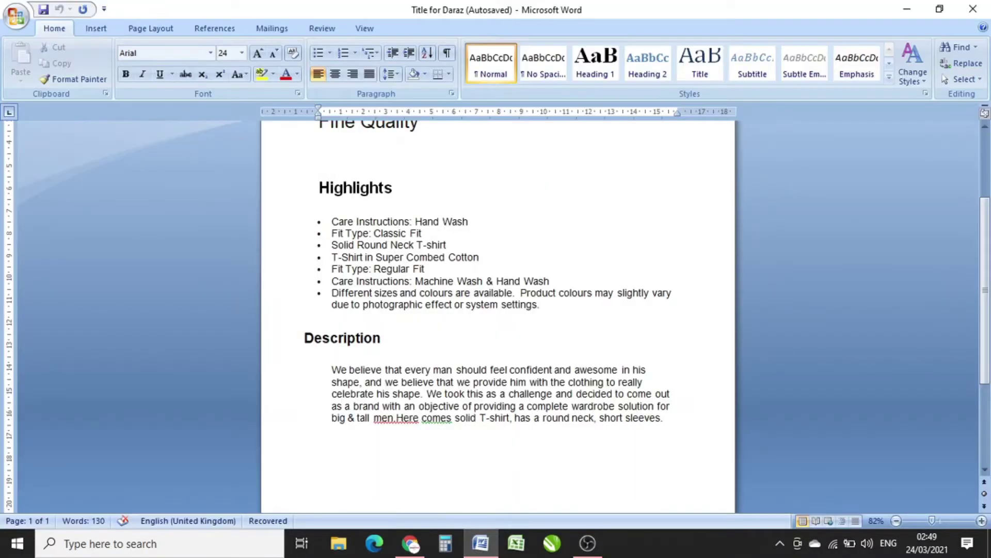
scroll(498, 310, "up", 3)
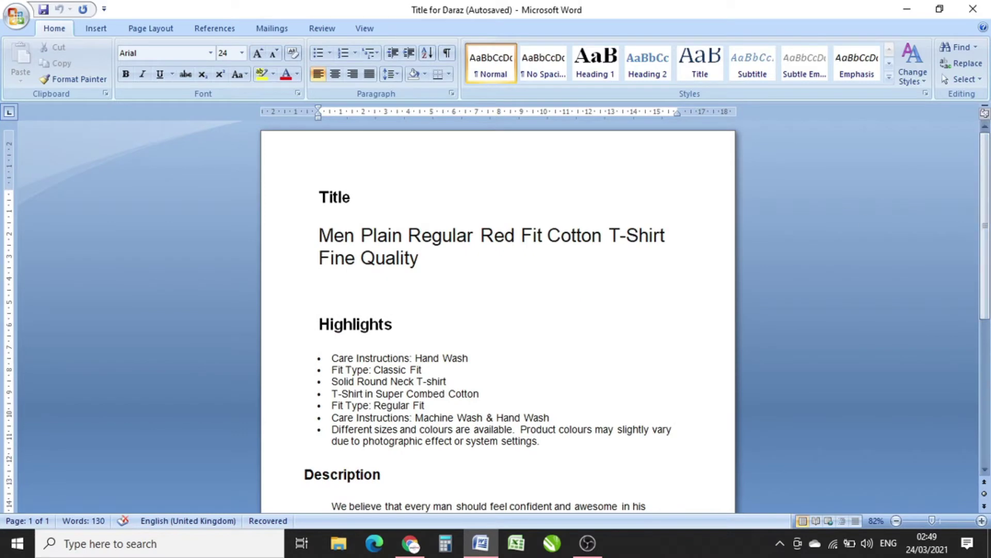
left_click_drag(420, 260, 303, 237)
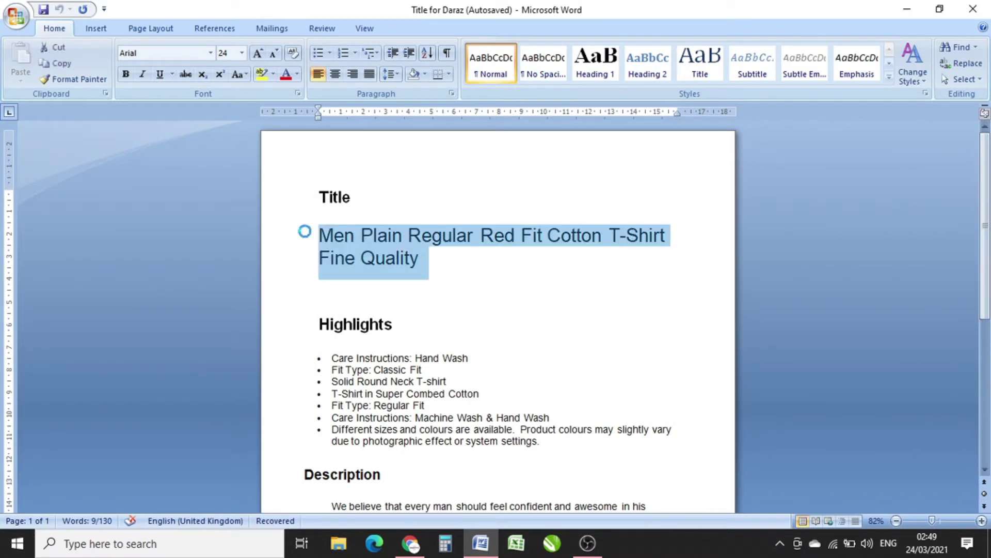
key("ctrl+c")
left_click(411, 544)
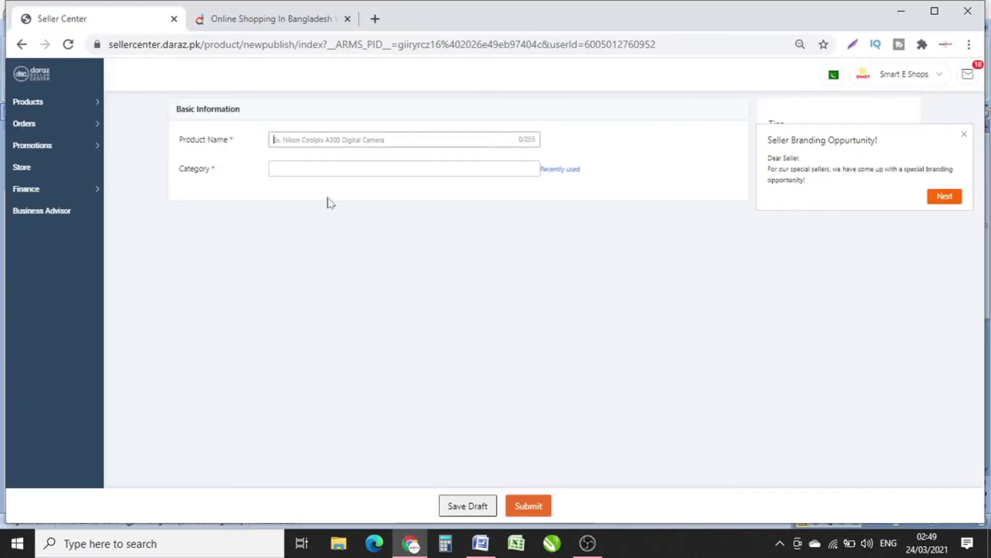
key("ctrl+v")
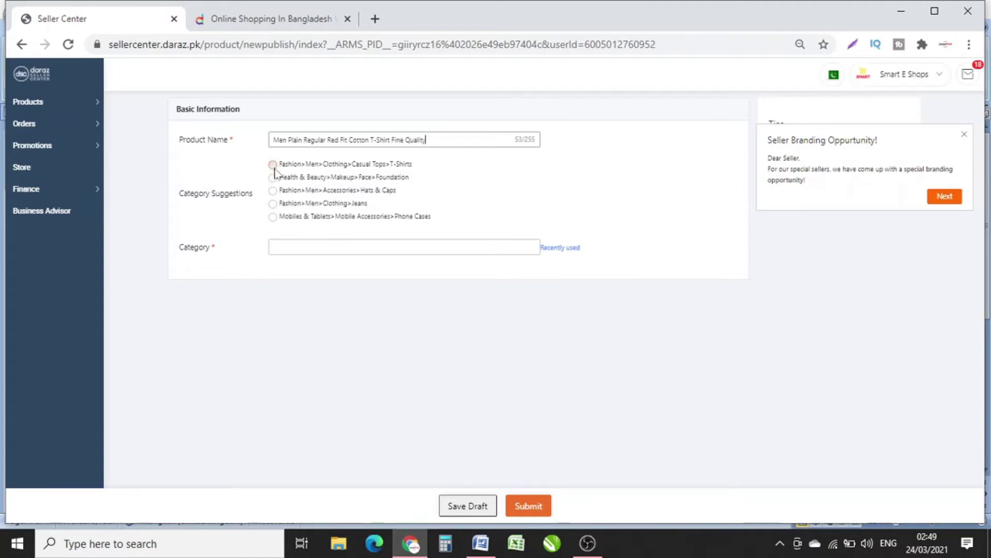
Set the product category to the suggested Fashion > Men > Clothing > Casual Tops > T-Shirts.
left_click(273, 167)
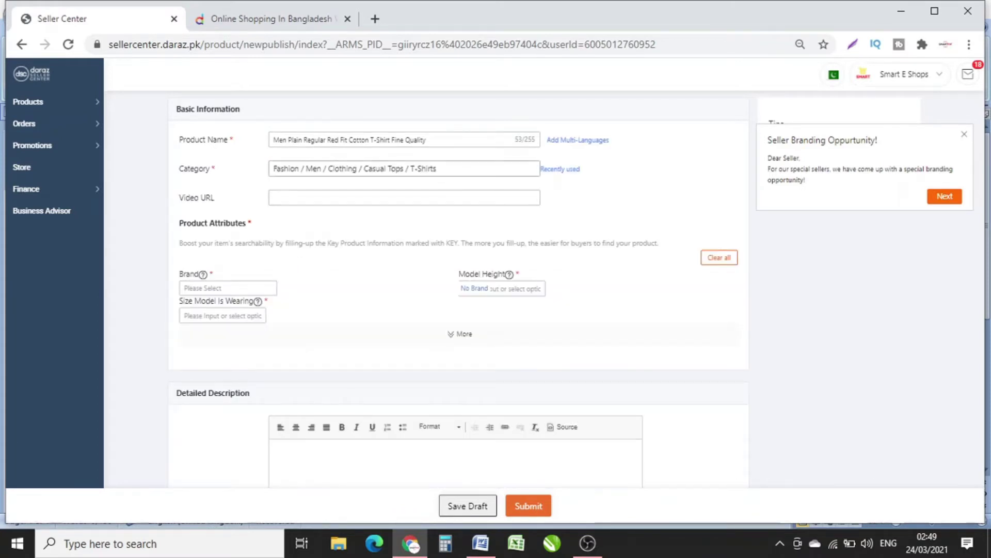
double_click(435, 168)
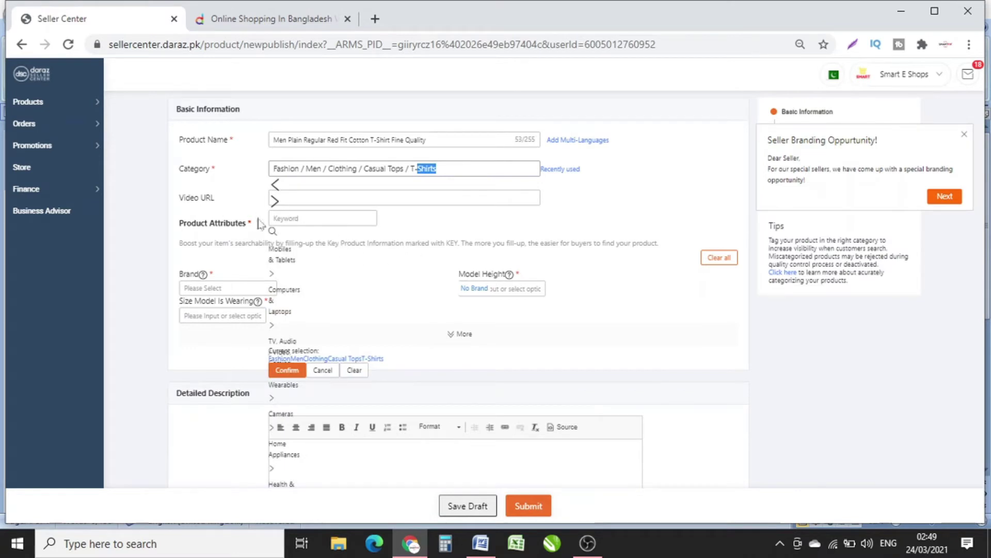
left_click(150, 174)
left_click(289, 197)
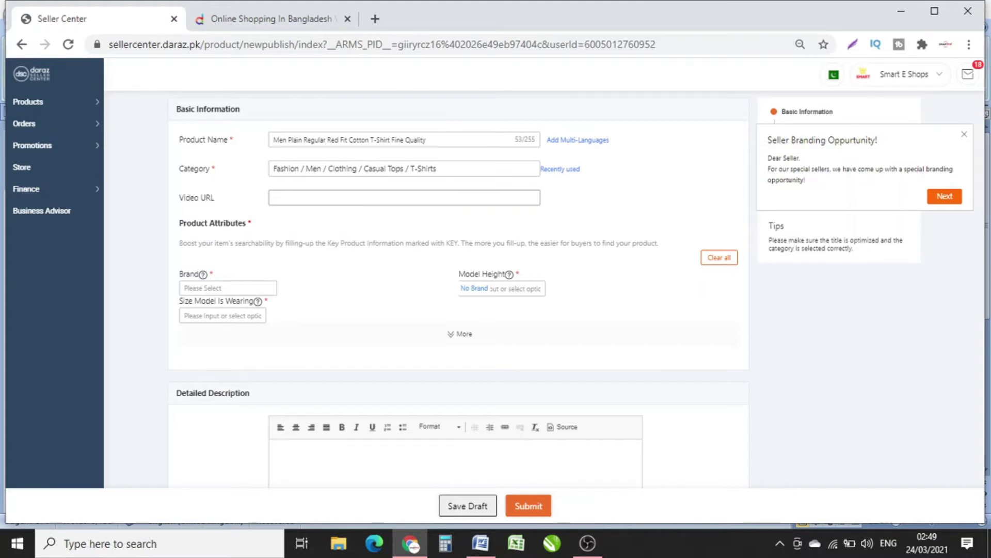
Set the product's brand to No Brand and choose a model height from the available options.
left_click(227, 287)
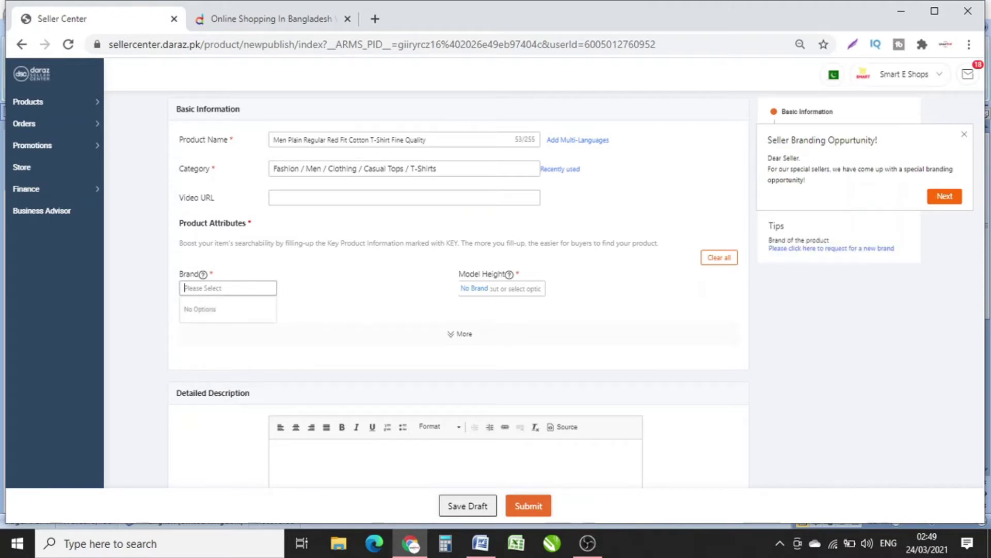
left_click(475, 290)
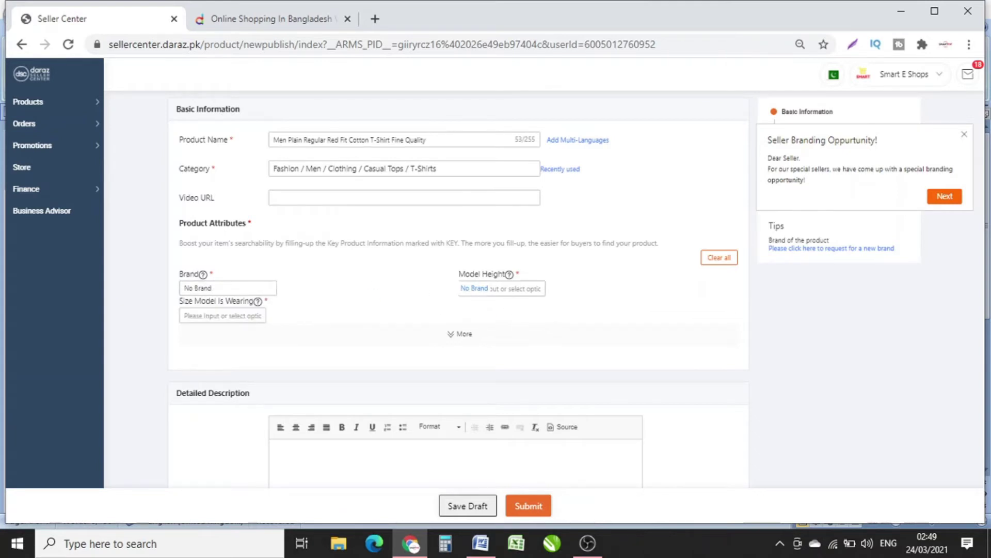
left_click(501, 288)
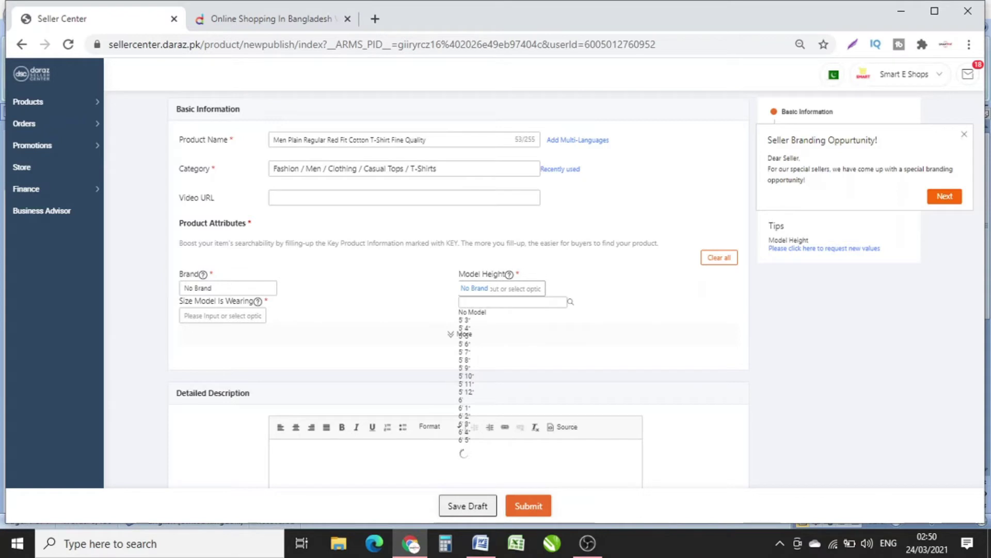
left_click(464, 350)
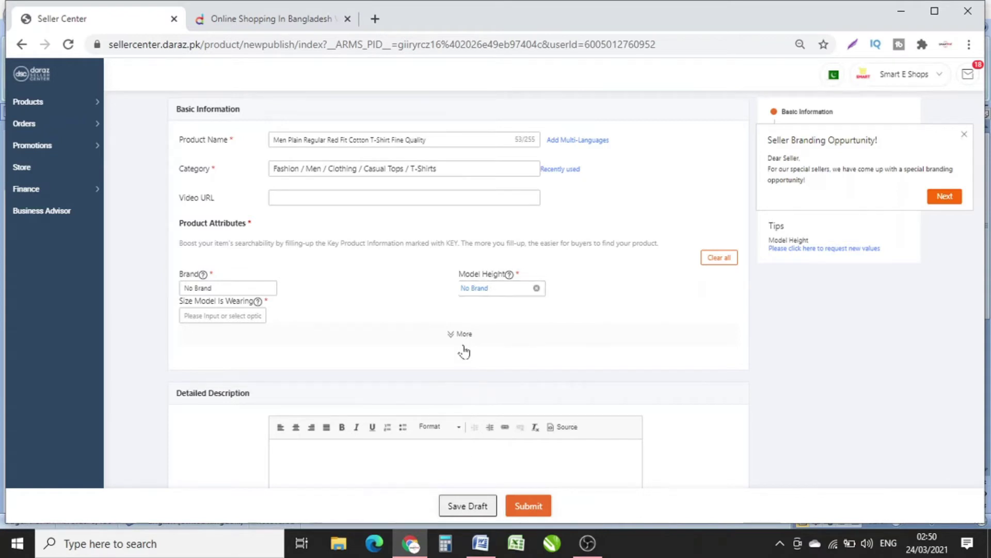
left_click(288, 355)
Set the size the model is wearing to M.
scroll(288, 355, "down", 2)
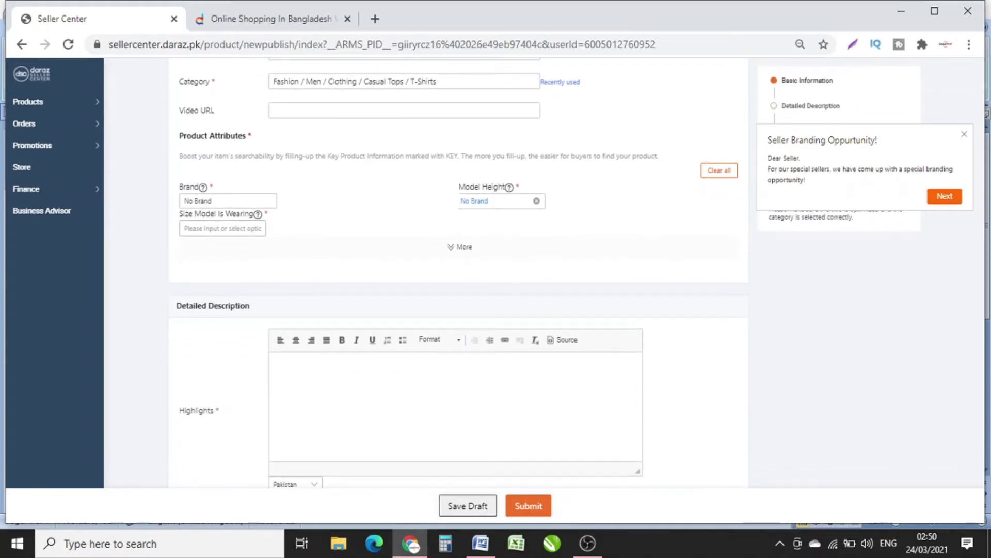
left_click(253, 228)
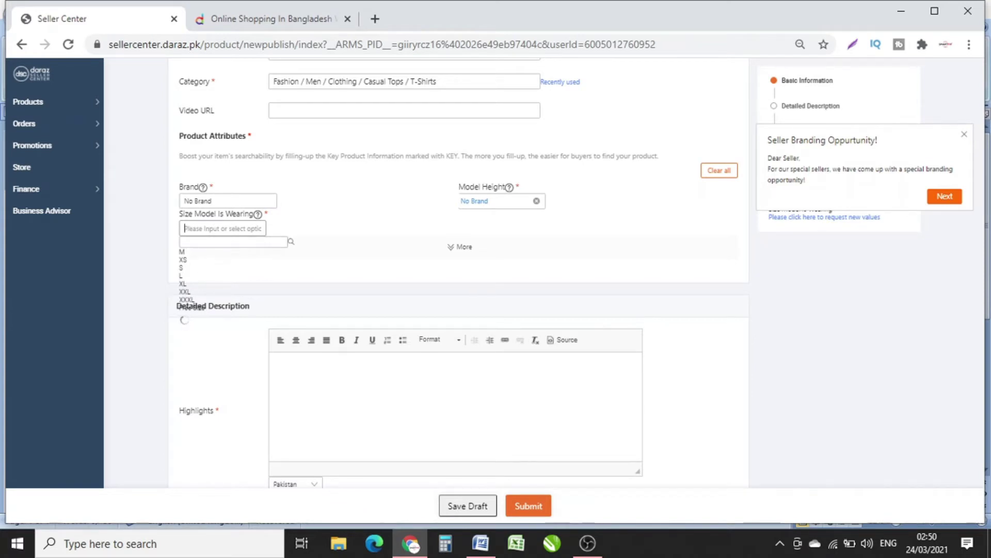
left_click(183, 252)
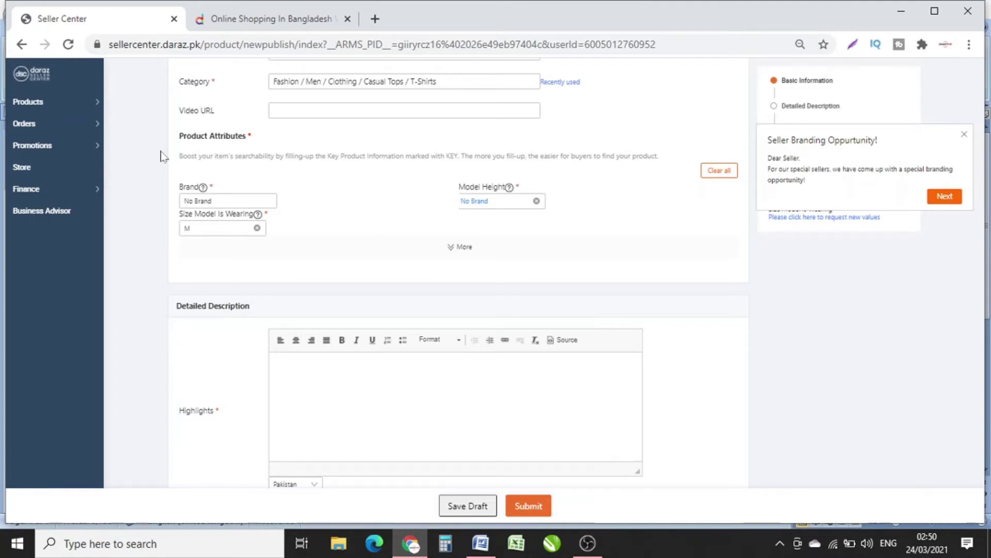
Copy the bulleted highlights, from Care Instructions to the colour variation note, from the Word document into the product's Highlights.
scroll(229, 279, "down", 4)
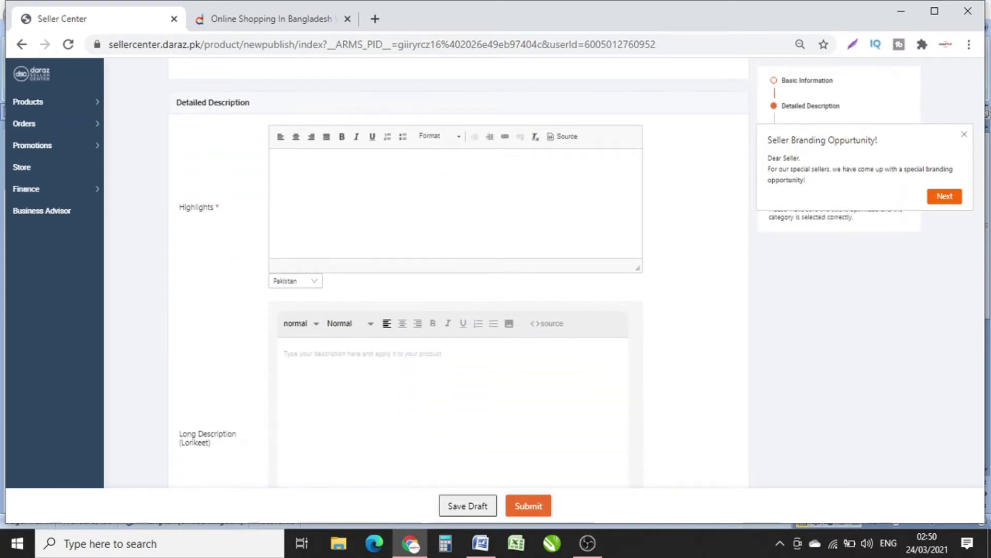
left_click(281, 166)
key("alt+Tab")
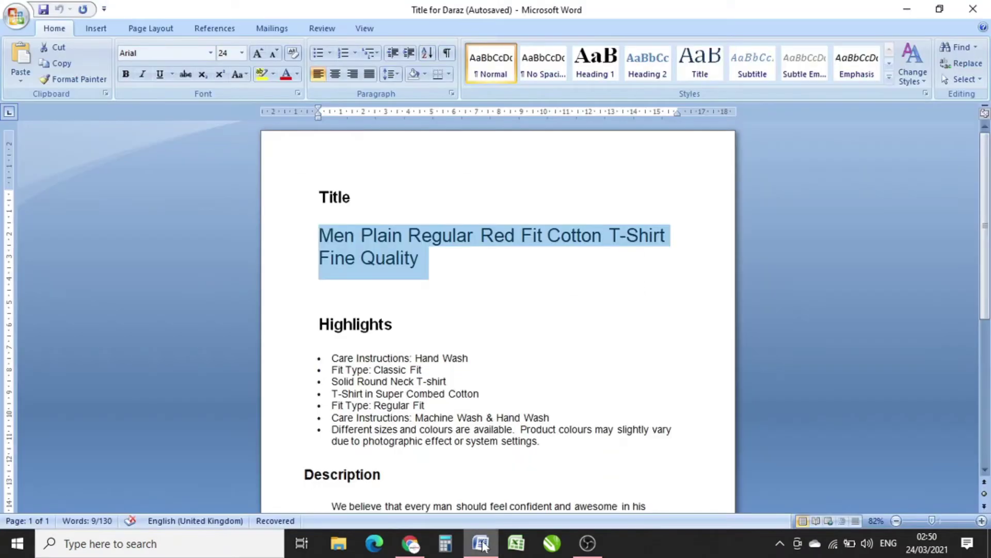
left_click_drag(541, 441, 331, 357)
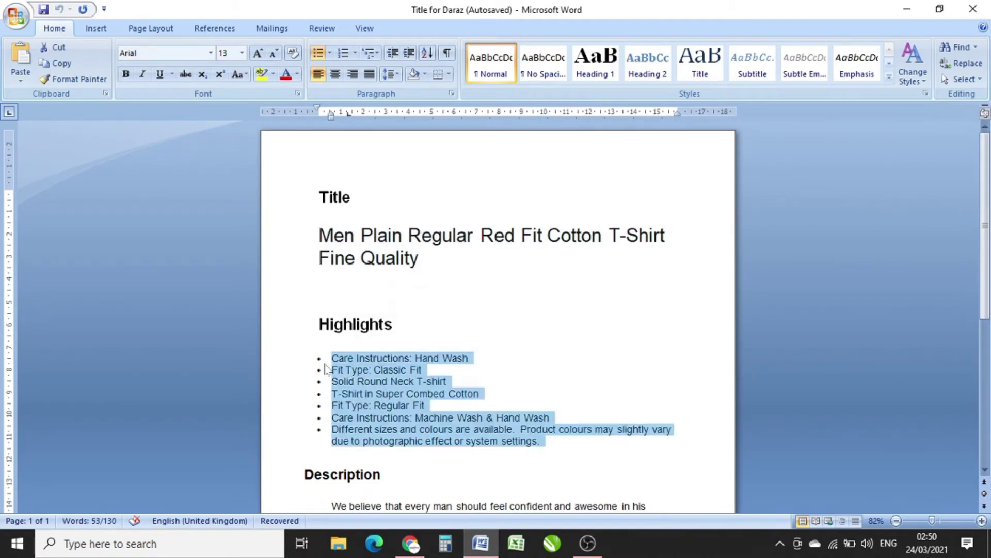
left_click(408, 550)
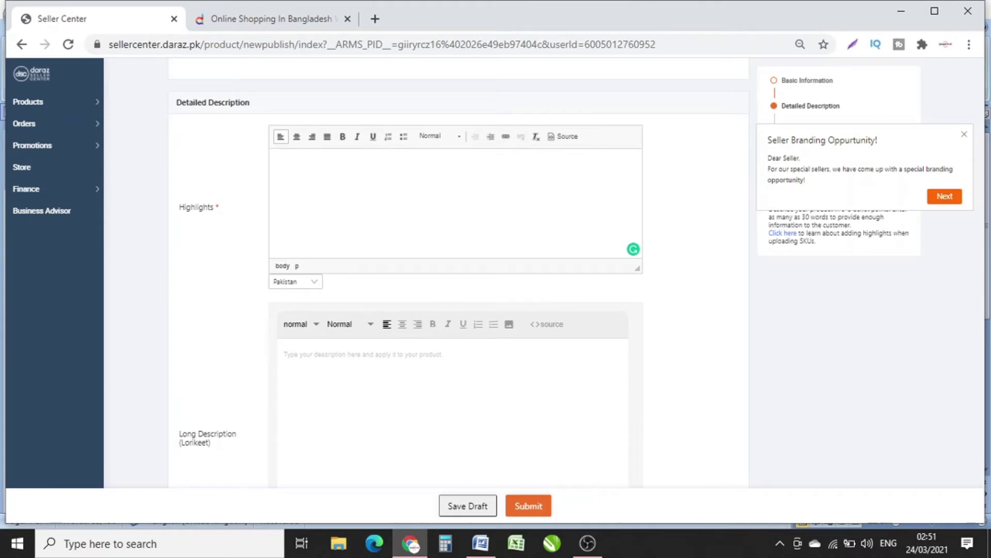
key("ctrl+v")
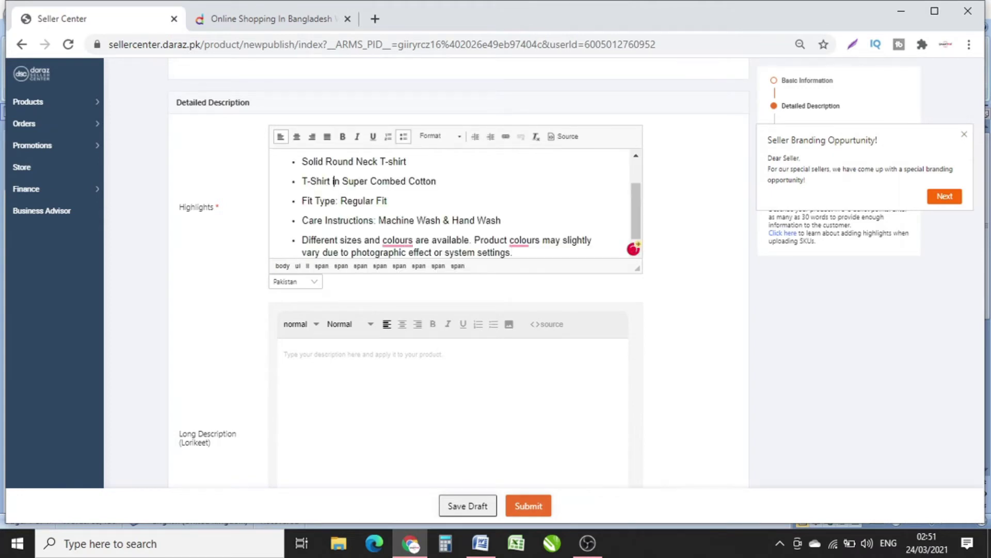
Make the highlight "T-Shirt in Super Combed Cotton" bold.
key("ctrl+a")
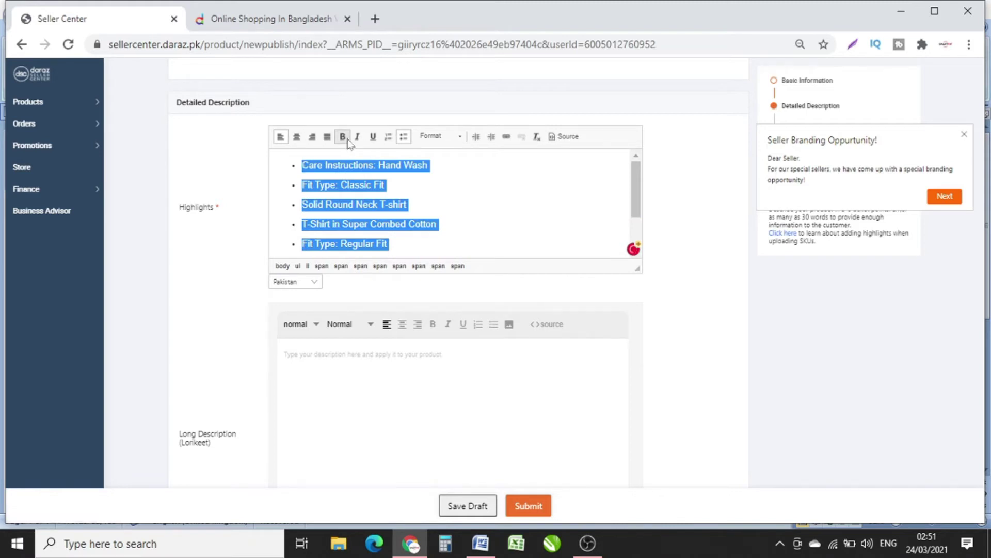
left_click(437, 224)
key("ctrl+shift+Left")
key("ctrl+shift+Left")
key("ctrl+shift+Left")
key("ctrl+shift+Left")
key("ctrl+shift+Left")
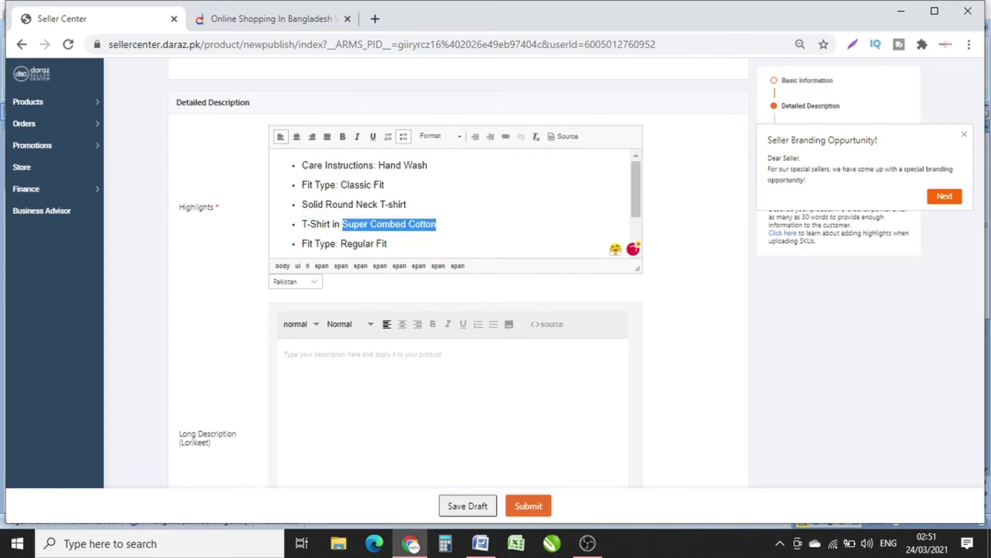
left_click(342, 137)
left_click(392, 243)
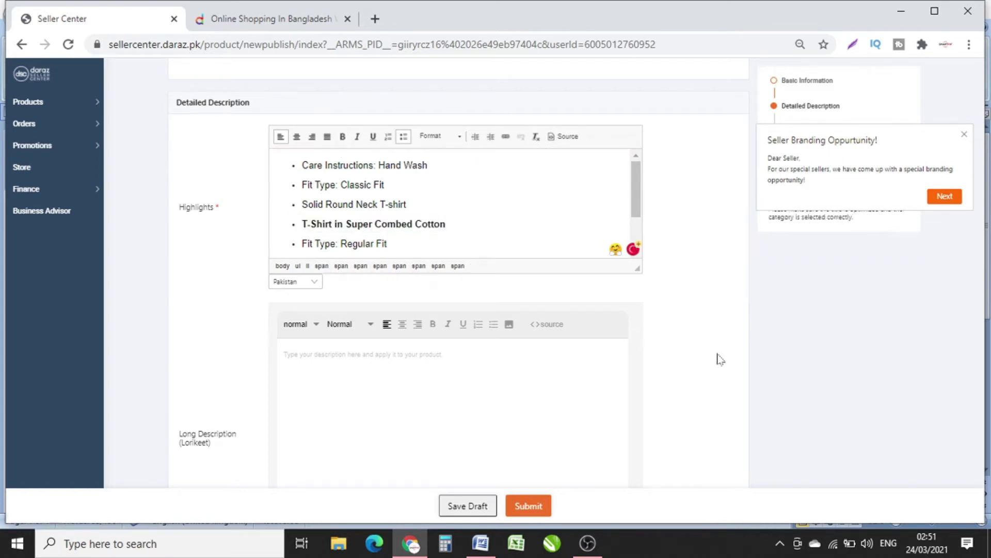
Copy the description paragraph under the Description heading in the Word document into the product's English description.
scroll(770, 343, "down", 5)
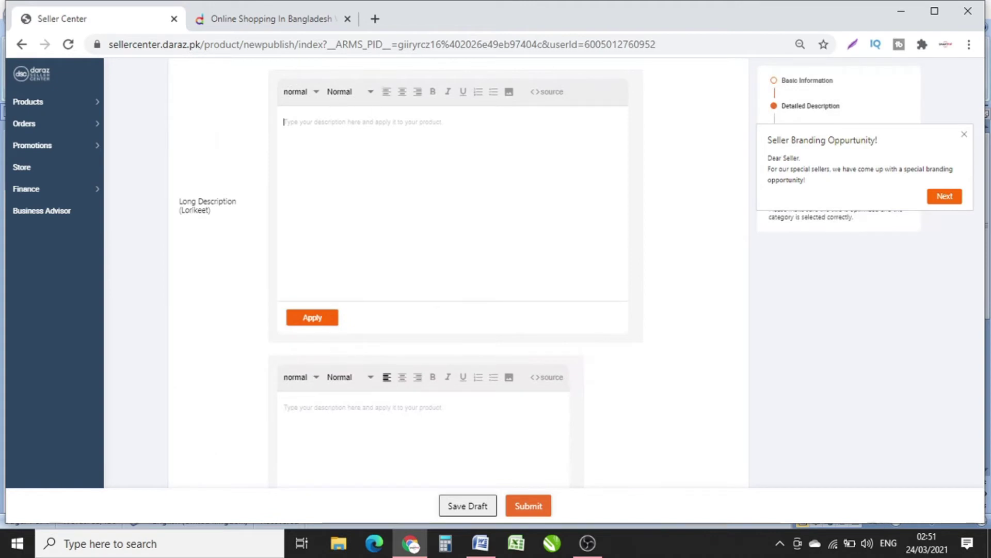
left_click(605, 286)
scroll(455, 268, "down", 6)
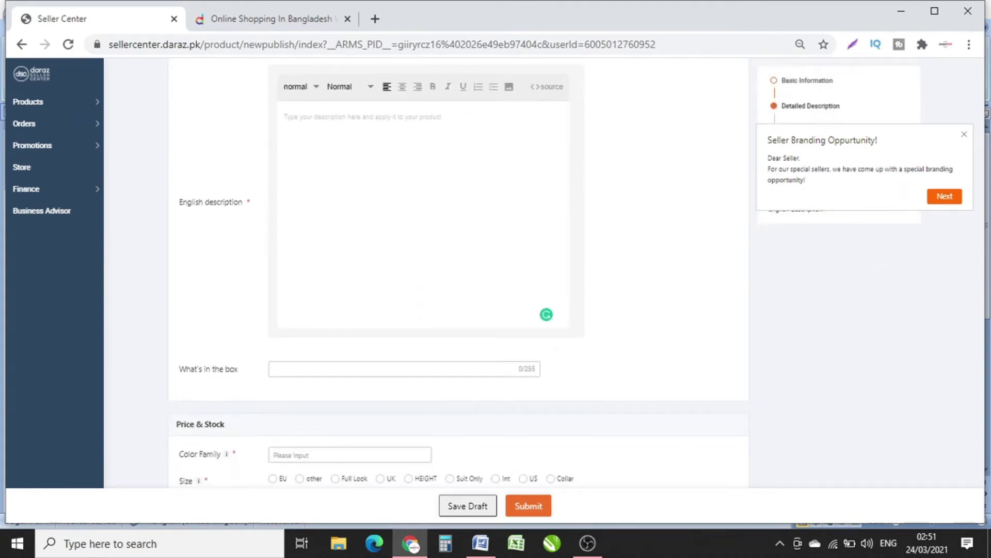
mouse_move(480, 542)
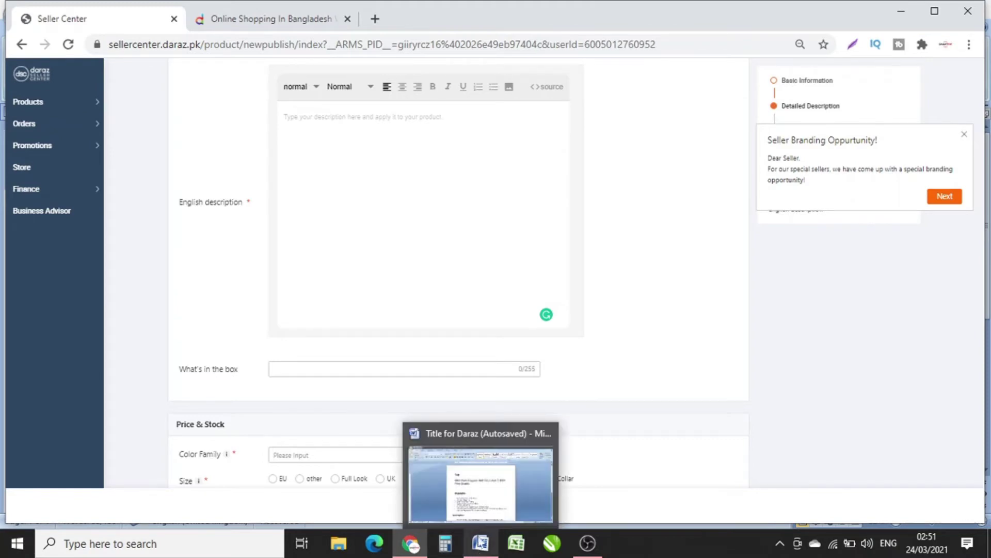
left_click(479, 499)
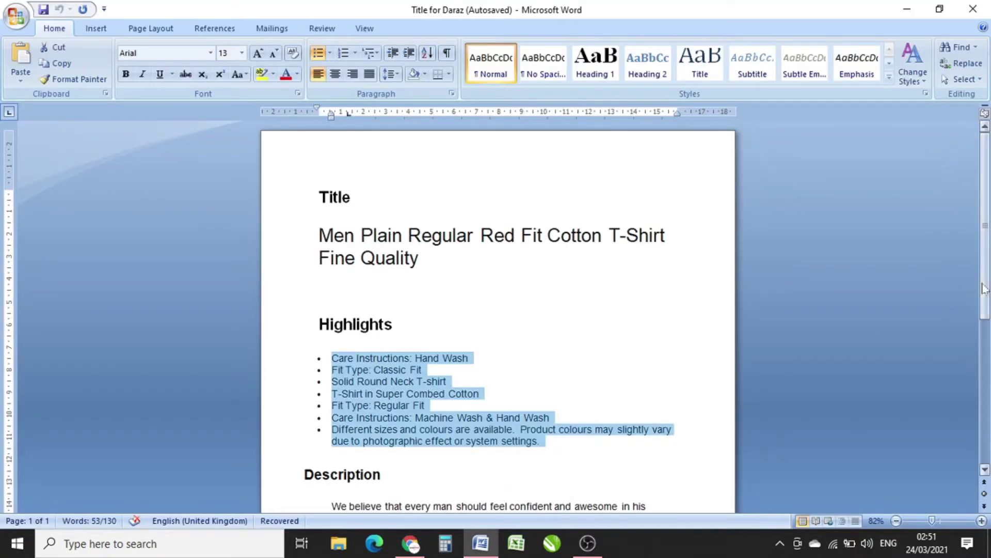
left_click_drag(984, 289, 983, 371)
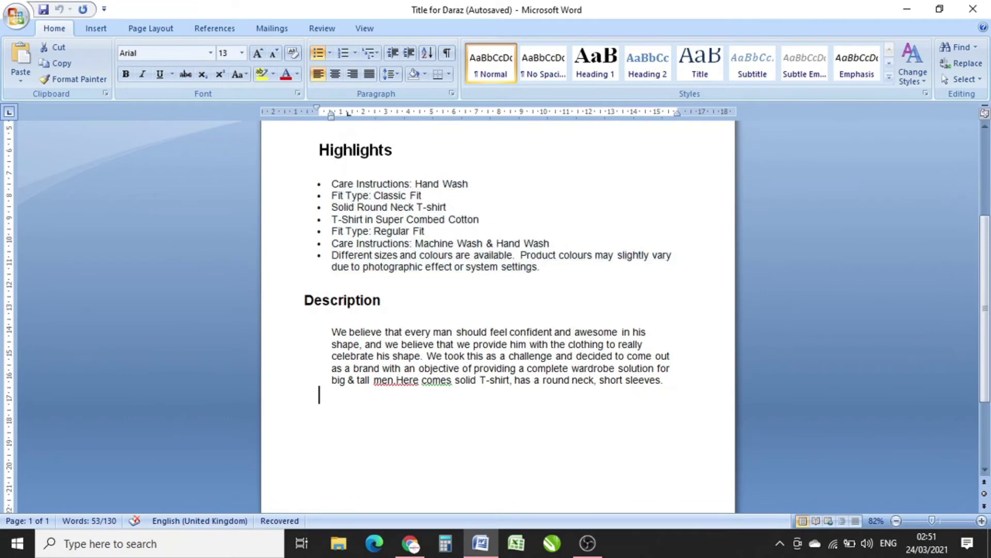
left_click_drag(320, 394, 331, 332)
key("ctrl+c")
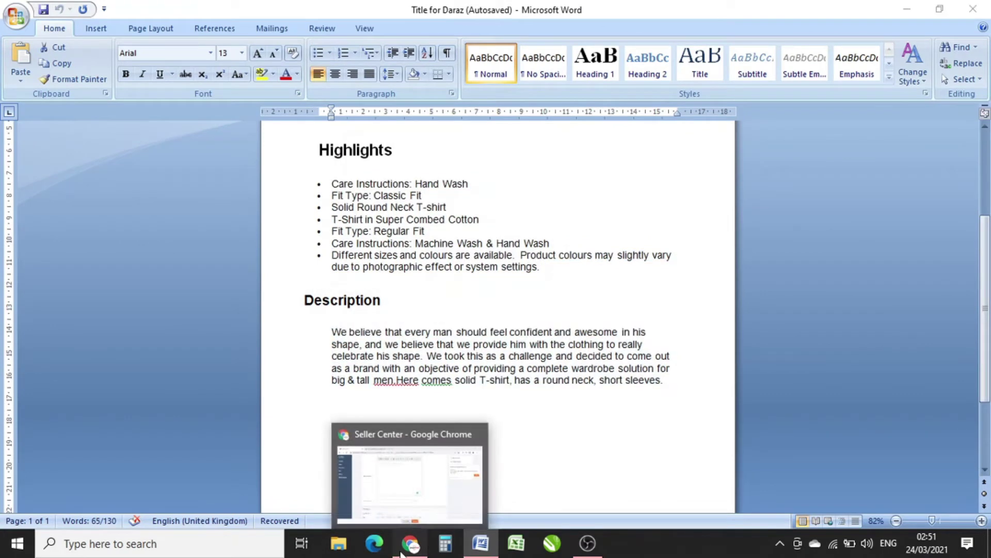
left_click(411, 470)
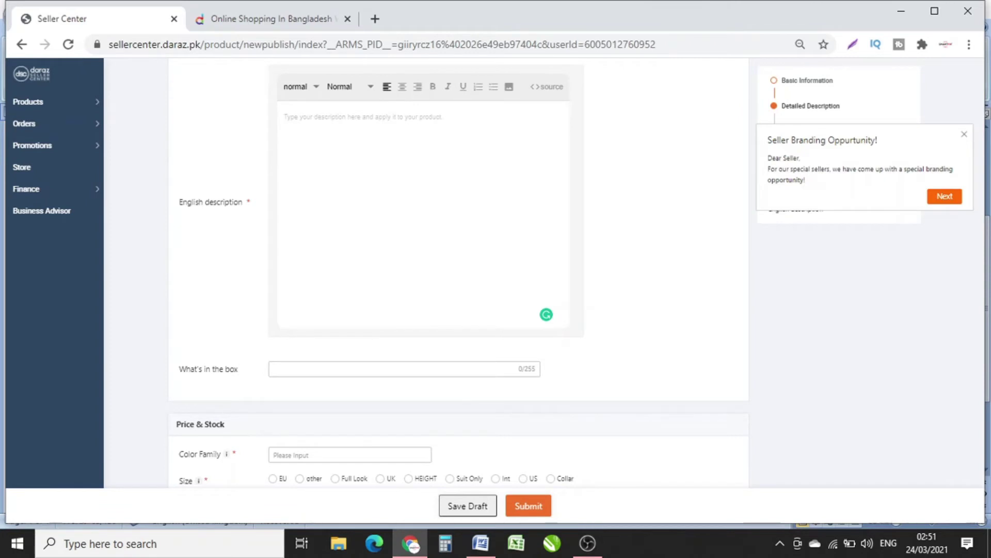
key("ctrl+v")
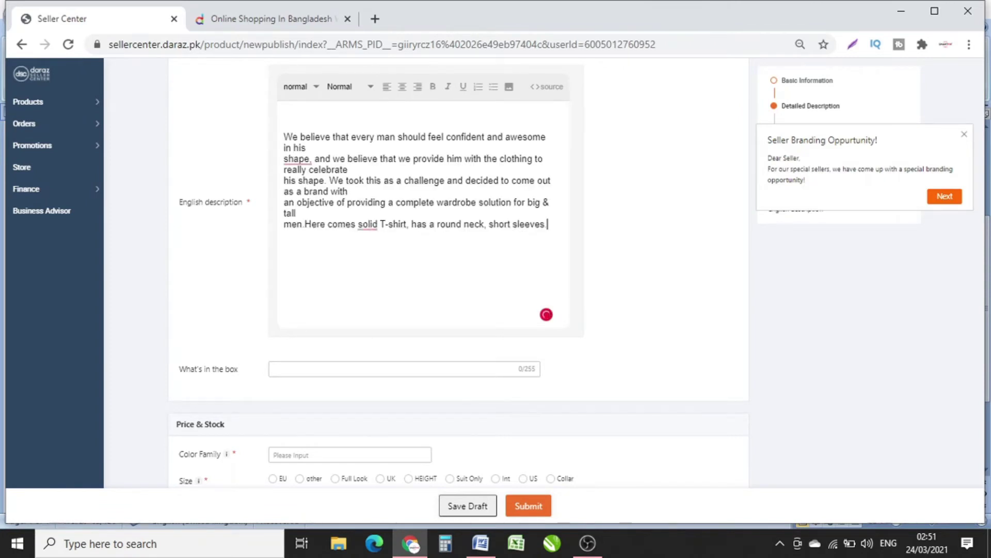
Remove stray line breaks within the English description, including those before "shape", "his shape" and "men".
key("BackSpace")
key("End")
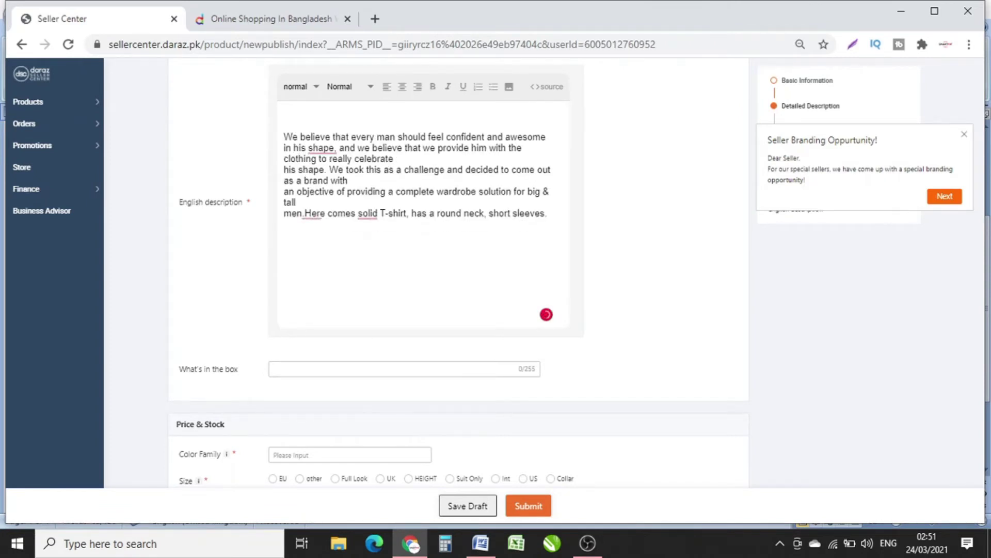
key("Delete")
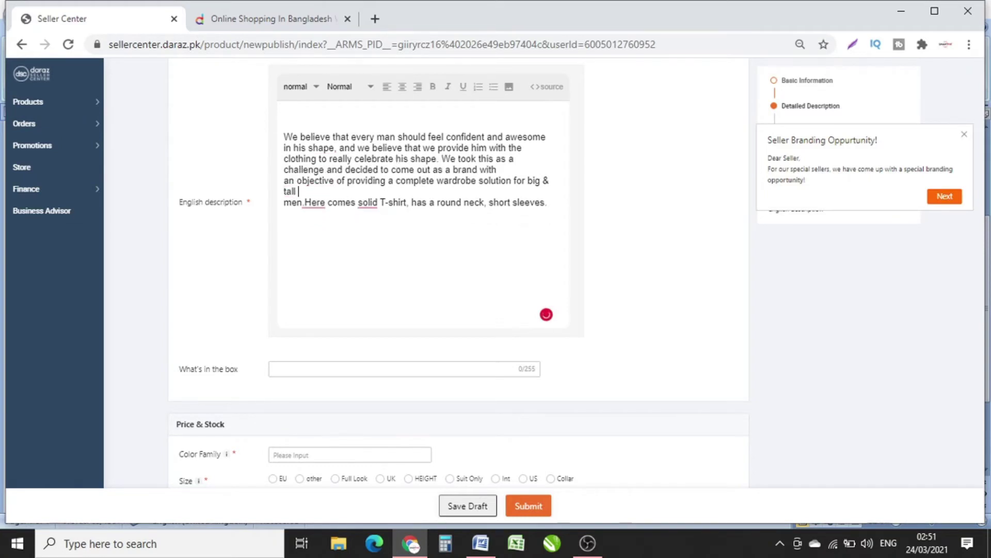
key("Delete")
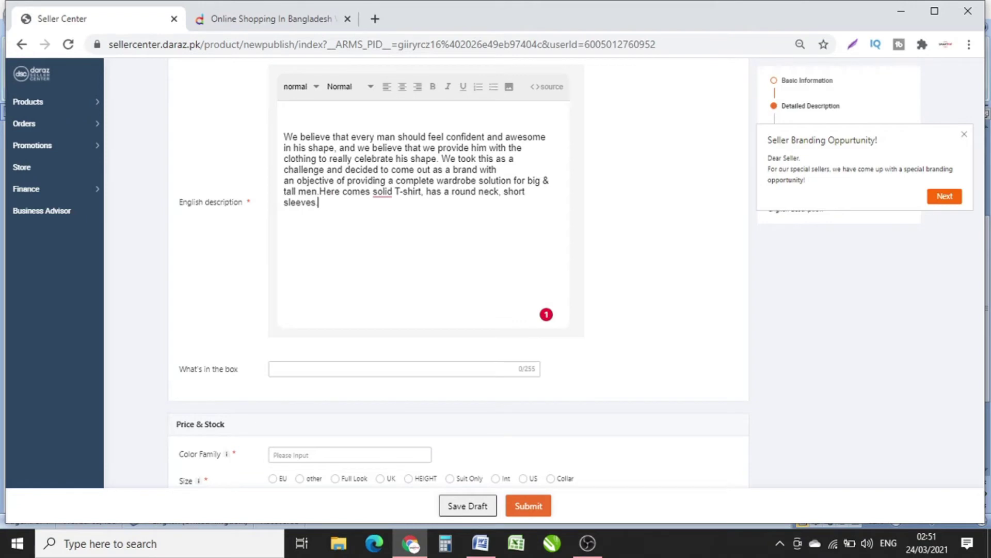
Enter "T Shirt 1" as what is in the box.
scroll(759, 407, "down", 2)
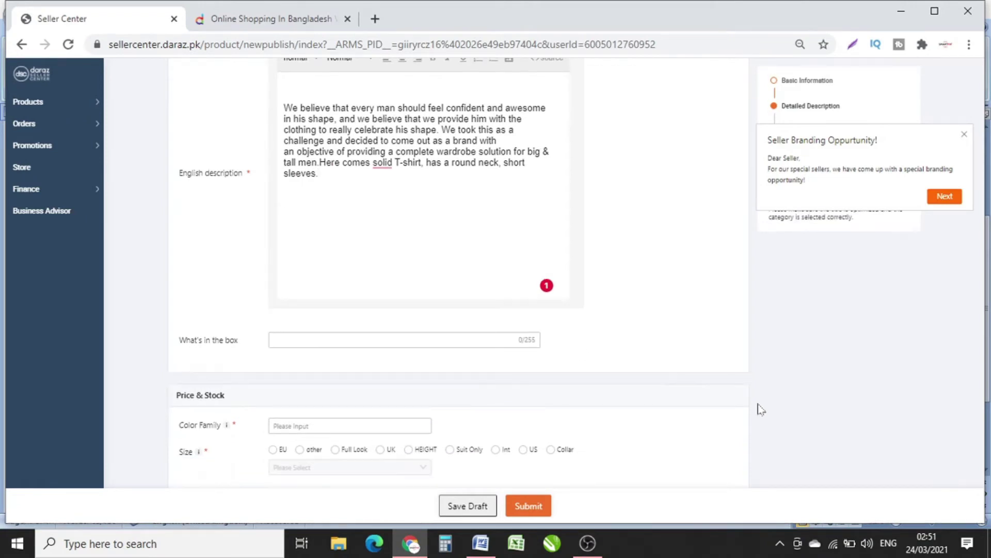
scroll(759, 407, "down", 1)
left_click(279, 283)
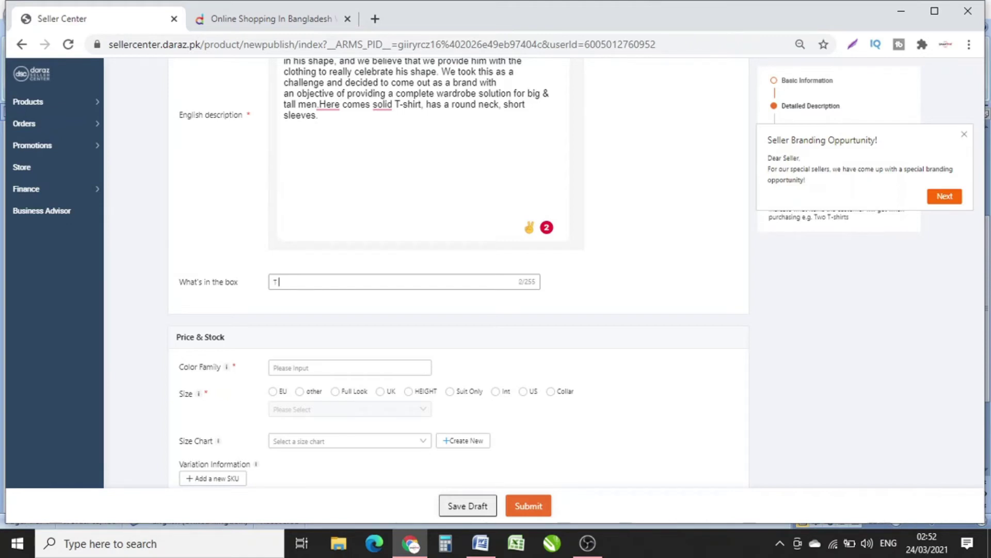
type("Shirt 1")
Set the product's color family to Red in the Price & Stock section.
scroll(683, 333, "down", 1)
scroll(683, 333, "down", 3)
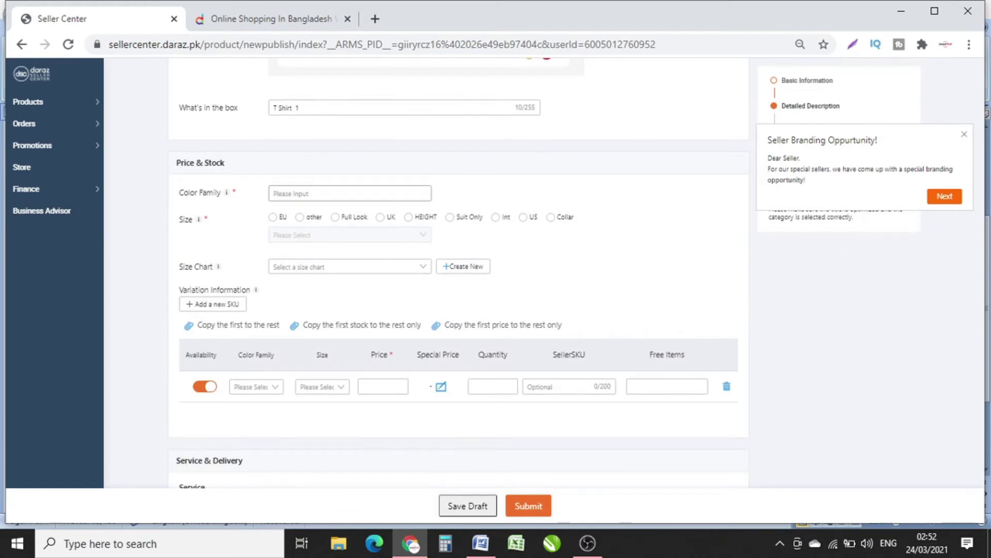
left_click(274, 193)
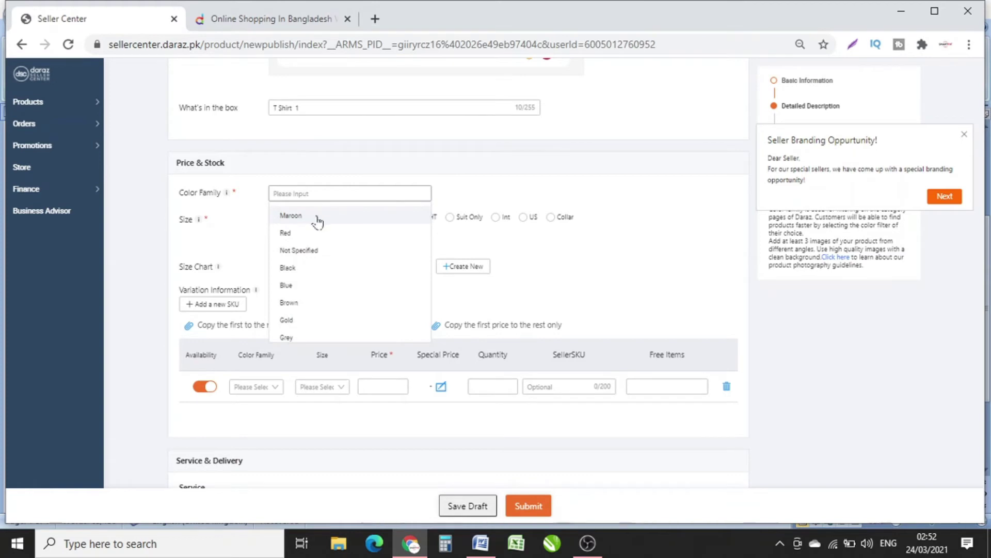
left_click(308, 237)
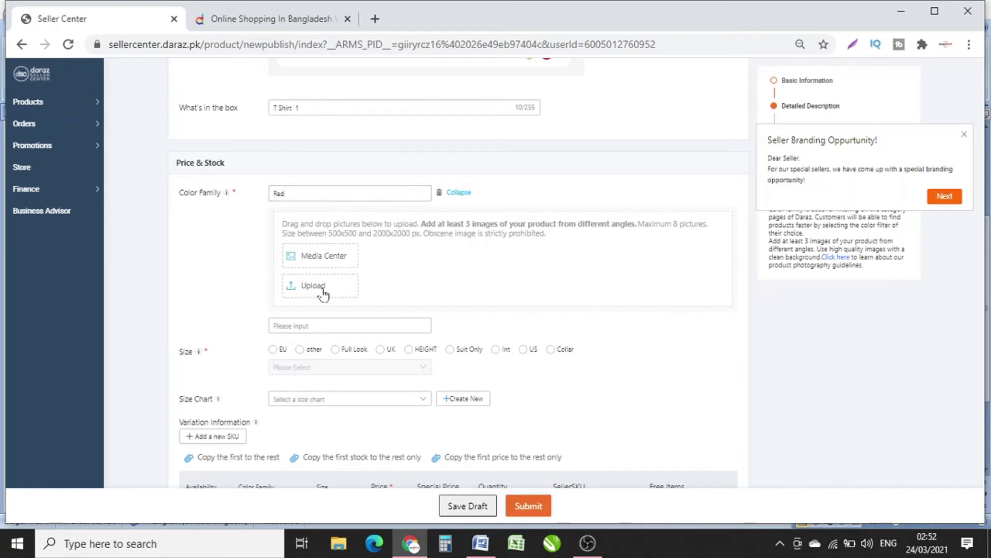
Upload the three red T-shirt pictures from the Product pictures folder for the Red variation and make gucci-red the main image.
left_click(323, 290)
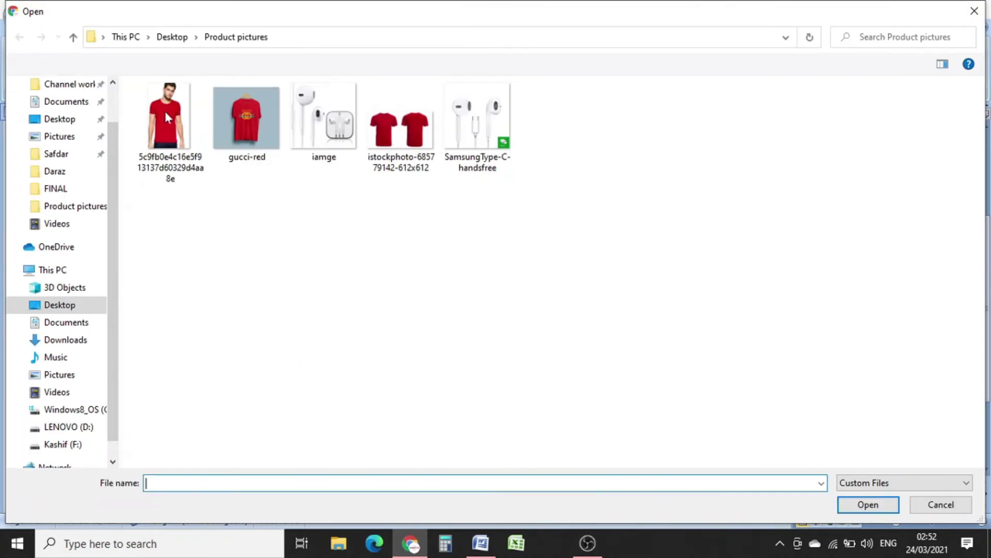
left_click(165, 110)
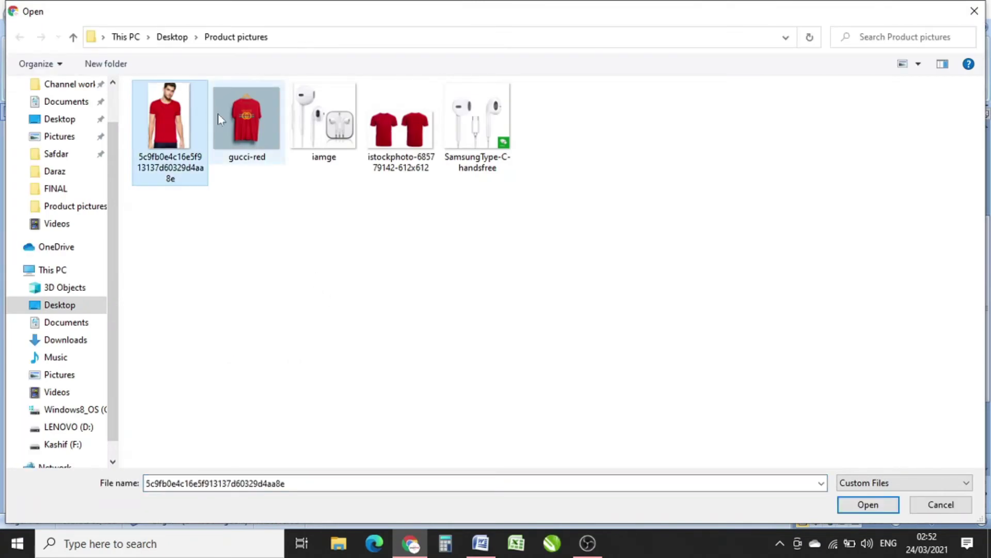
left_click(218, 113, "ctrl")
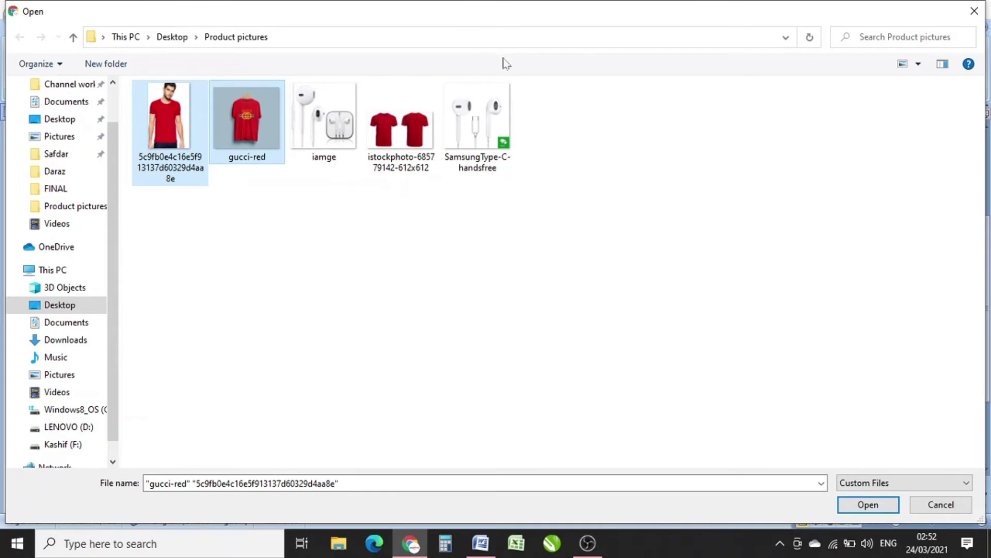
left_click(414, 110, "ctrl")
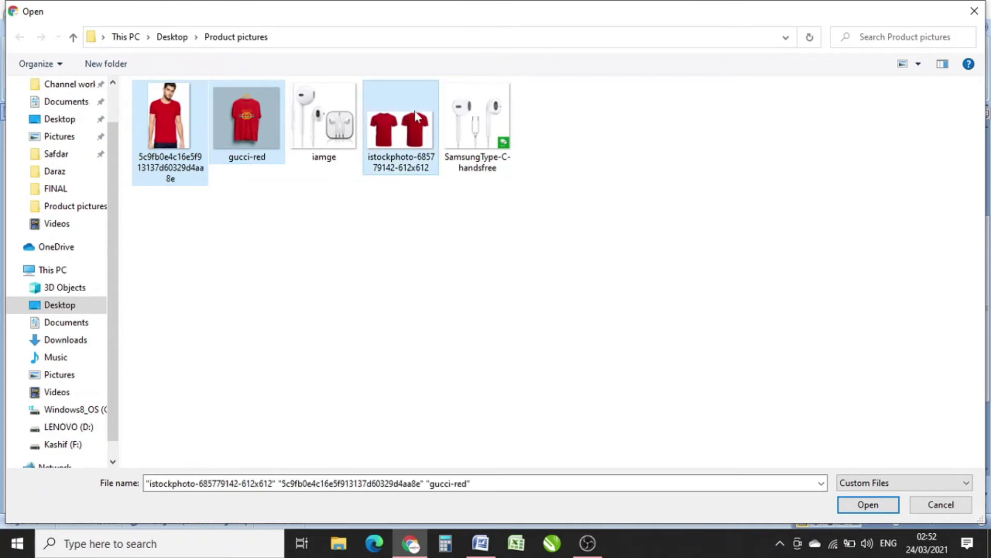
left_click(868, 505)
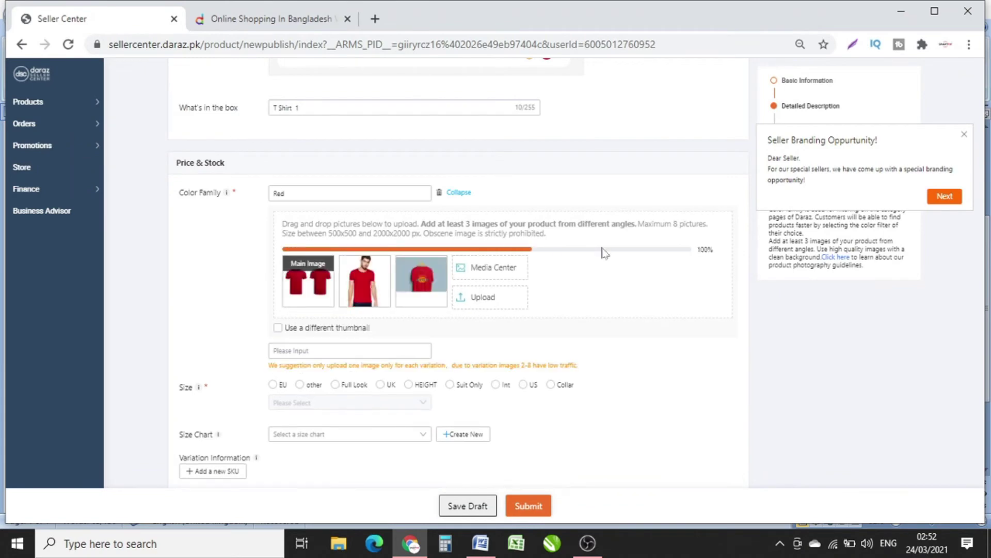
mouse_move(306, 273)
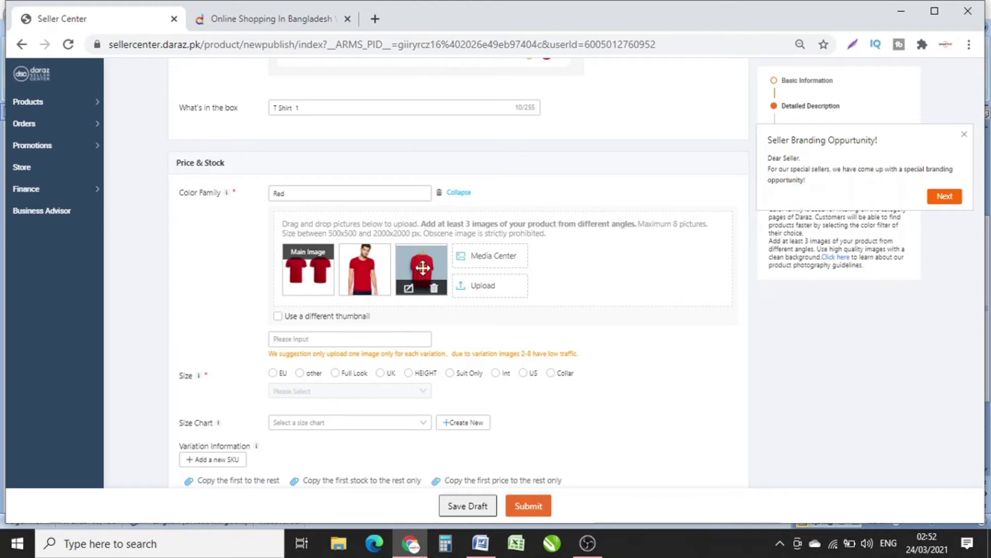
left_click_drag(423, 266, 316, 271)
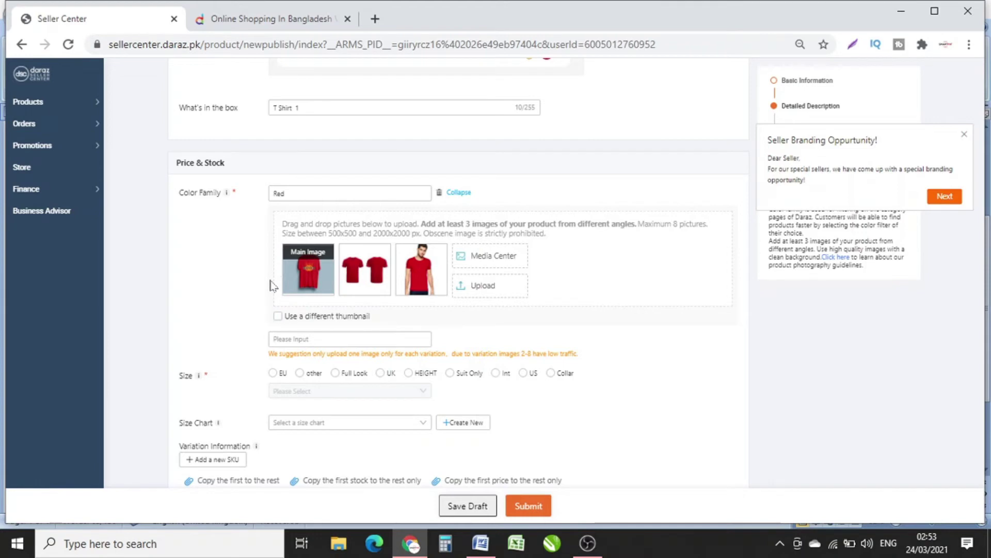
Choose the Int size system and add sizes S and M to the product.
scroll(714, 355, "down", 3)
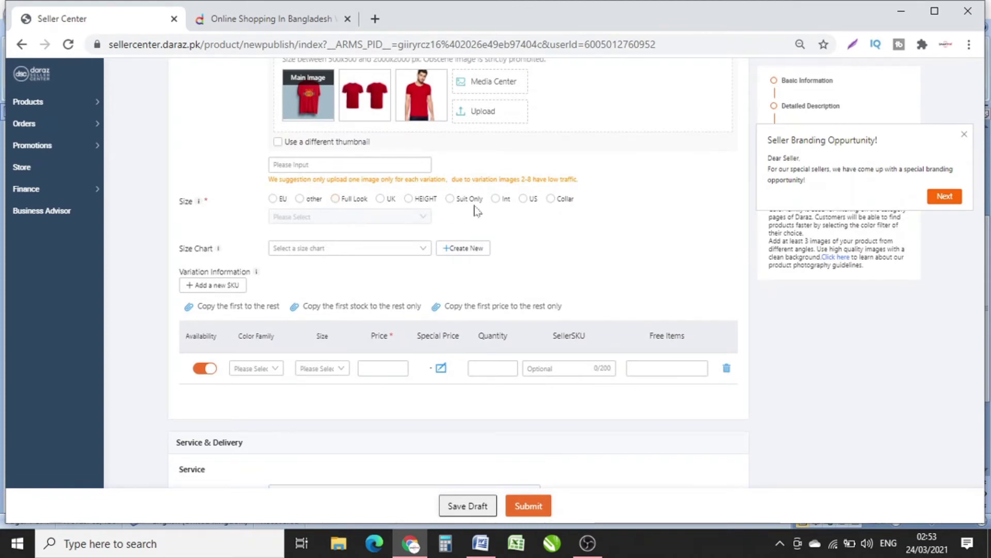
left_click(496, 200)
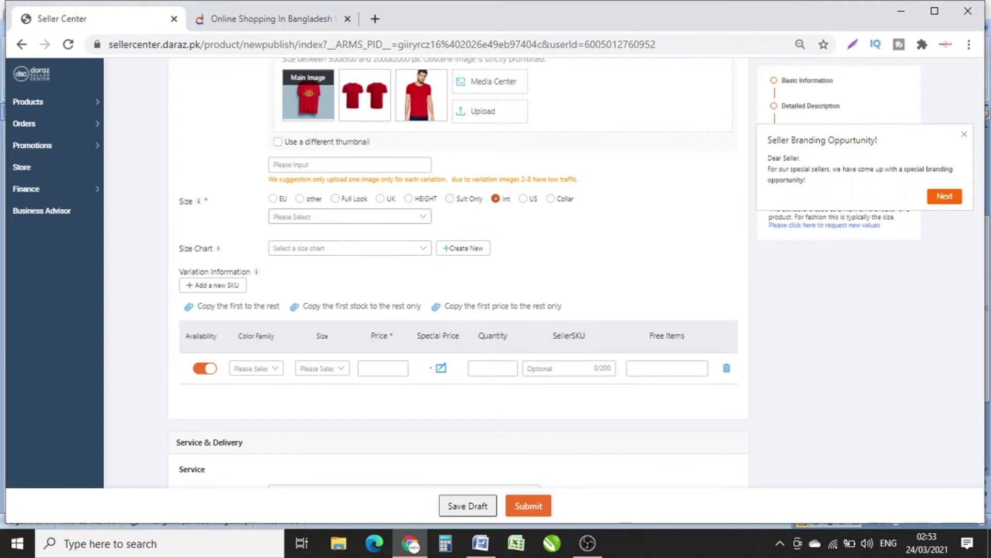
left_click(274, 216)
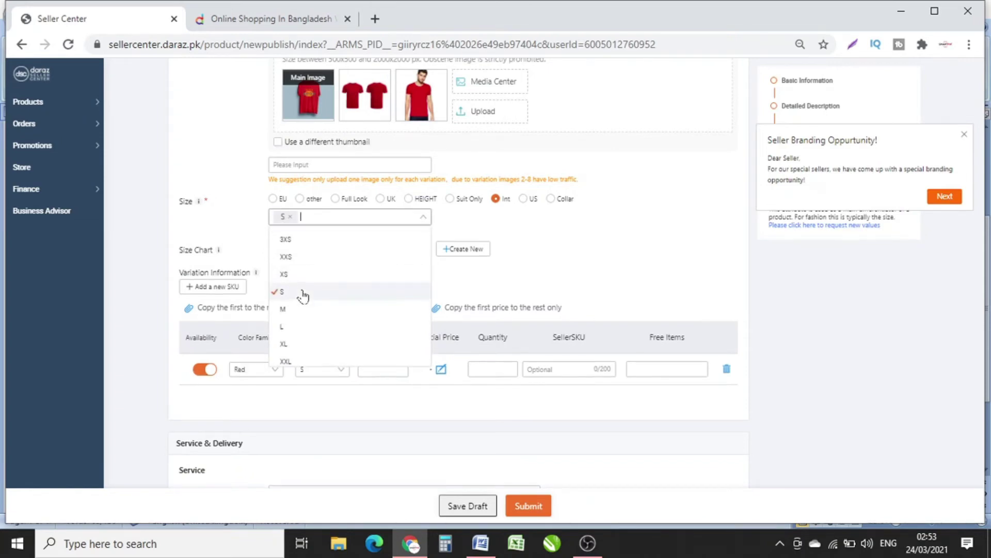
left_click(303, 294)
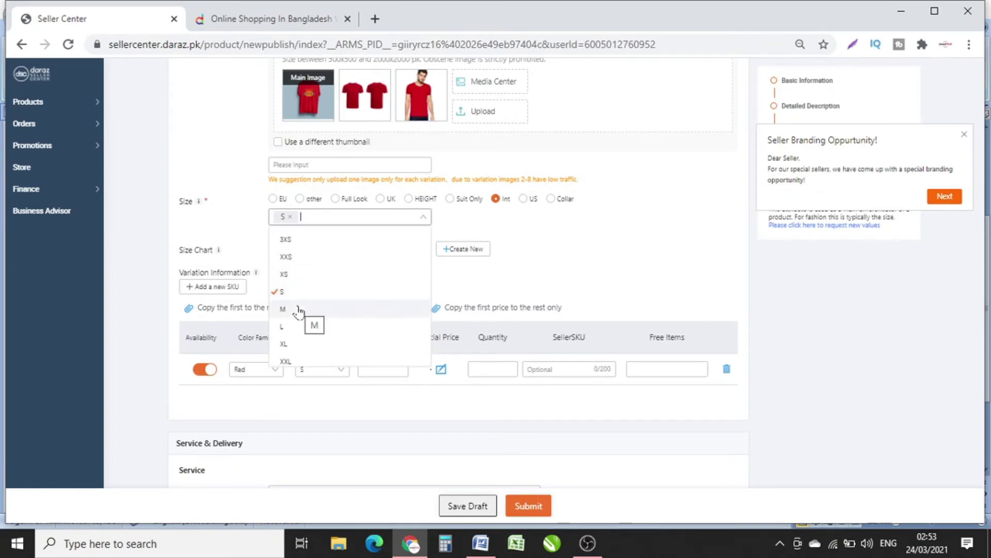
left_click(299, 311)
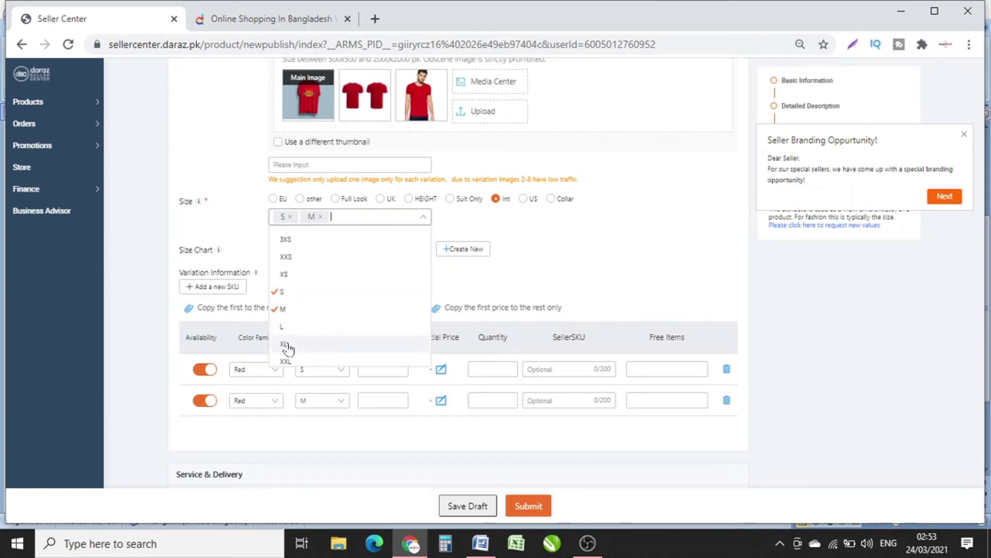
left_click(532, 238)
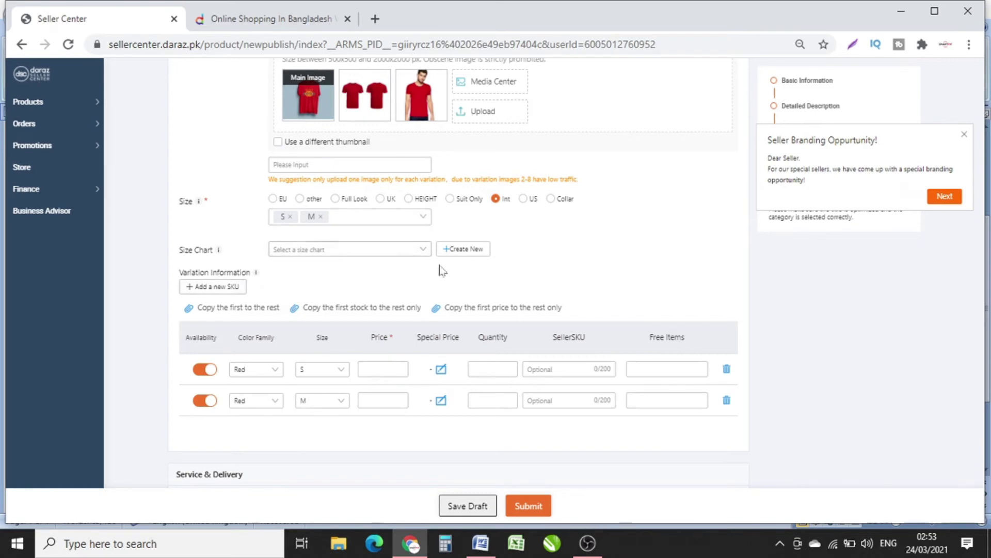
Set the price of the red size S variation to 500.
scroll(442, 271, "down", 2)
scroll(442, 271, "down", 4)
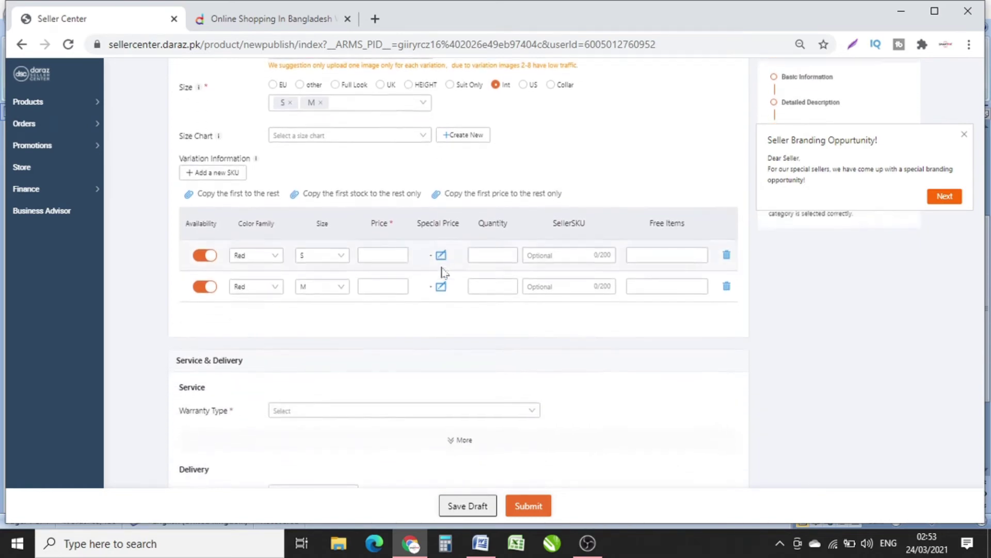
left_click(363, 224)
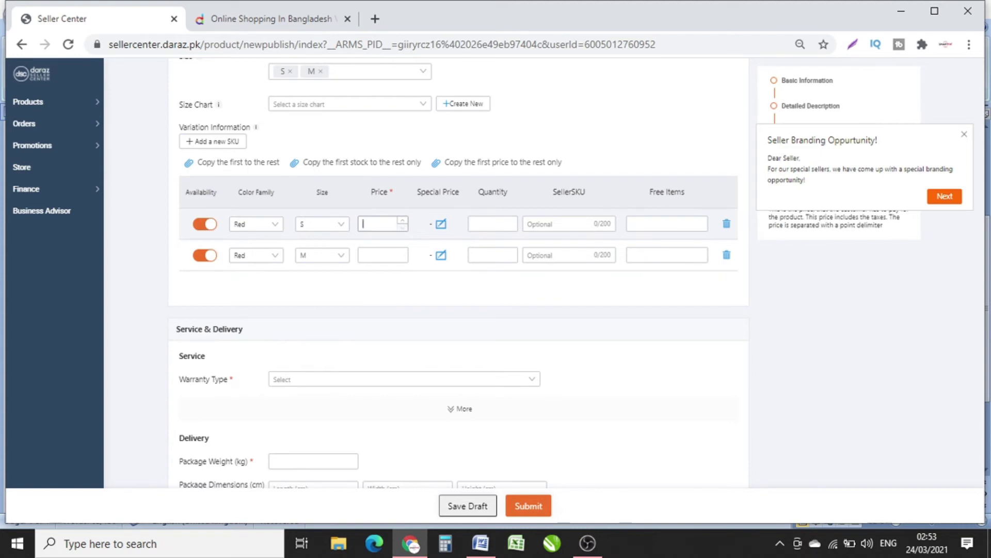
type("500")
Give the red size S variation a special price of 400 with a promotion running from 2021-03-24 to 2021-04-10.
left_click(441, 225)
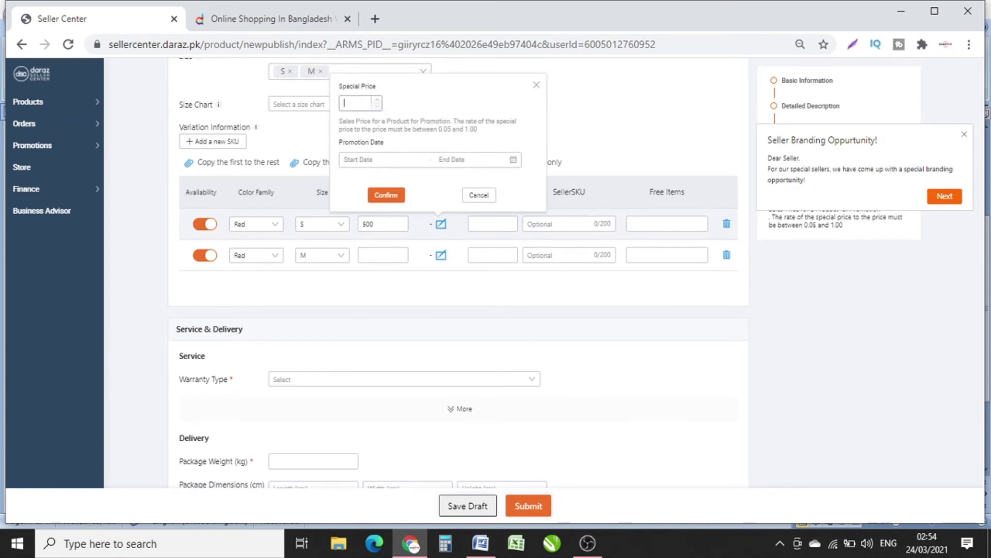
type("400")
left_click(373, 160)
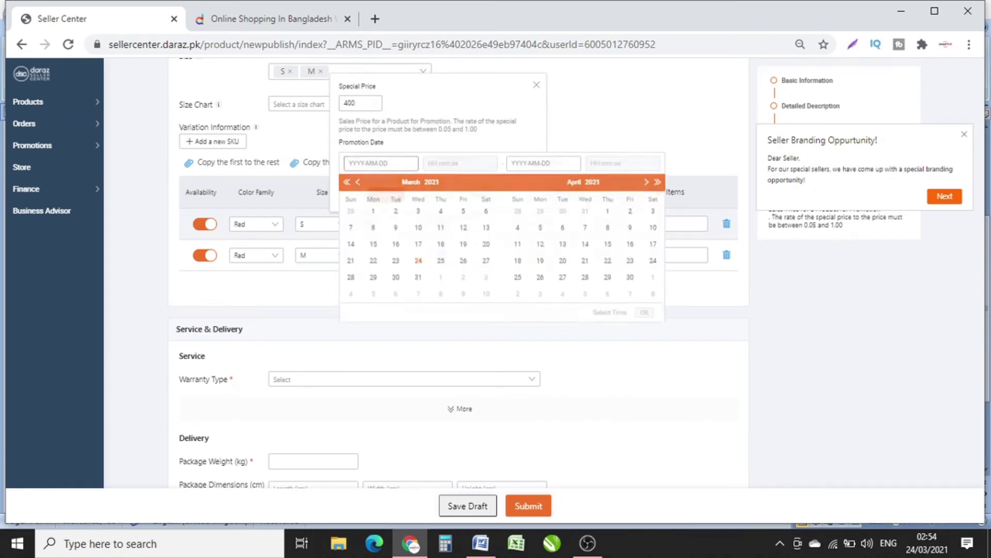
left_click(419, 267)
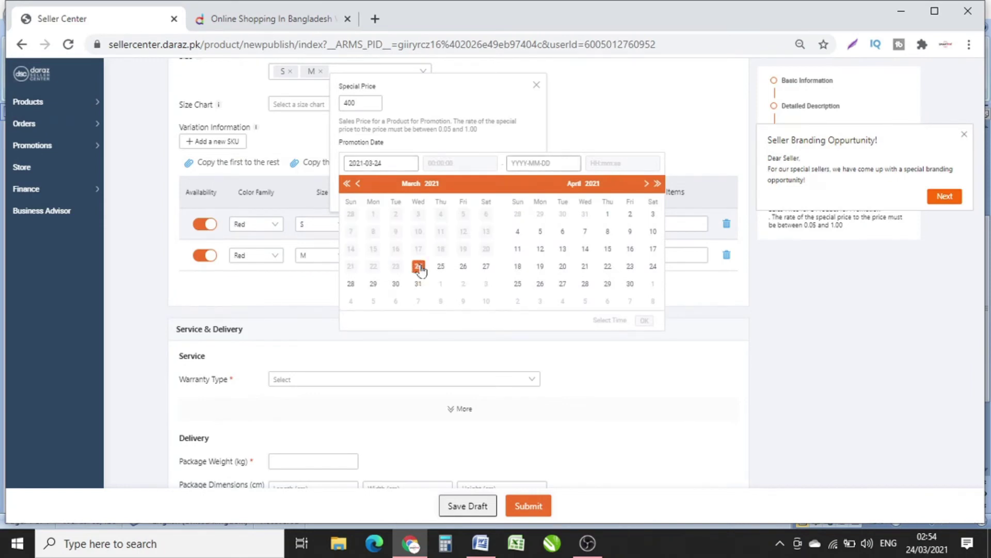
left_click(651, 232)
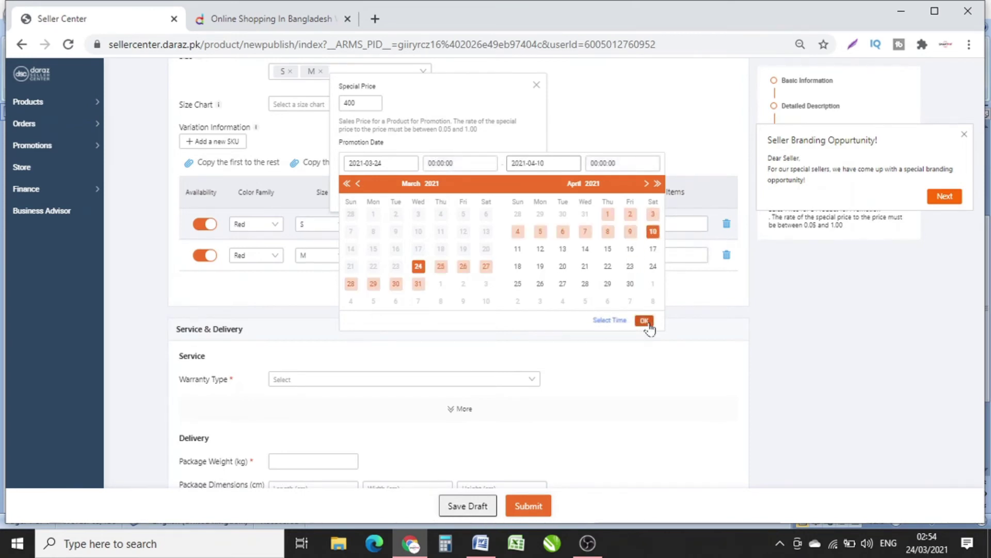
left_click(646, 321)
left_click(385, 195)
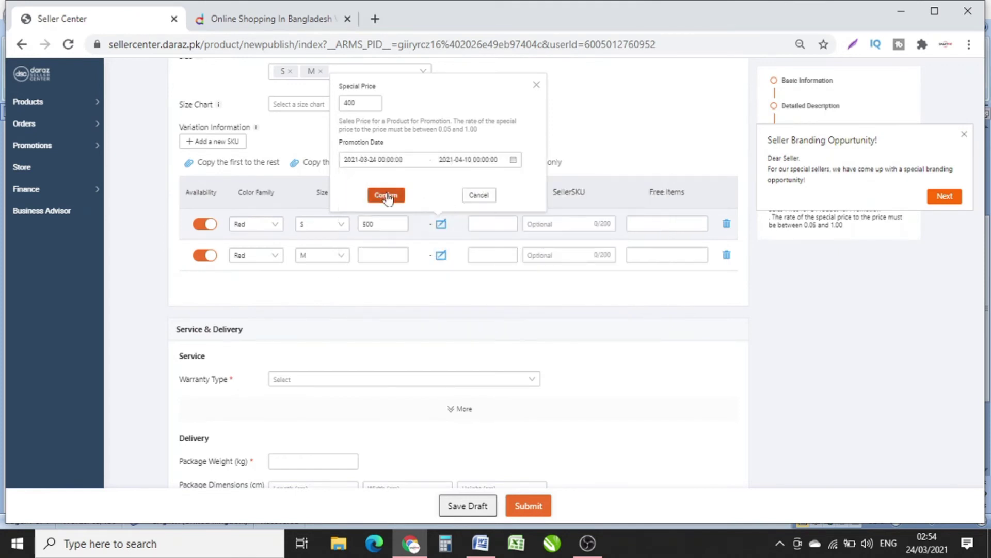
Set the red size S variation's quantity to 20 and copy all its values to the size M variation.
left_click(492, 223)
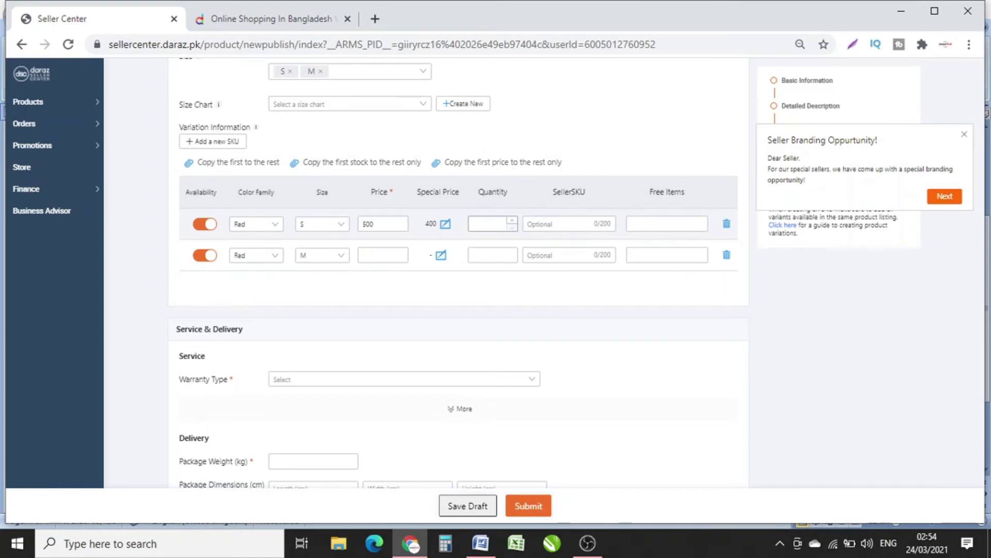
type("20")
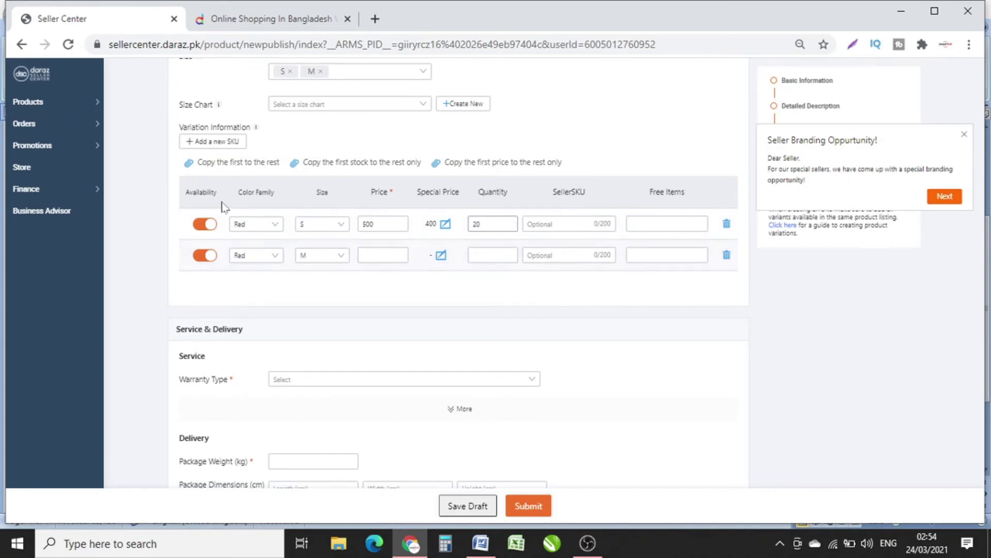
left_click(237, 166)
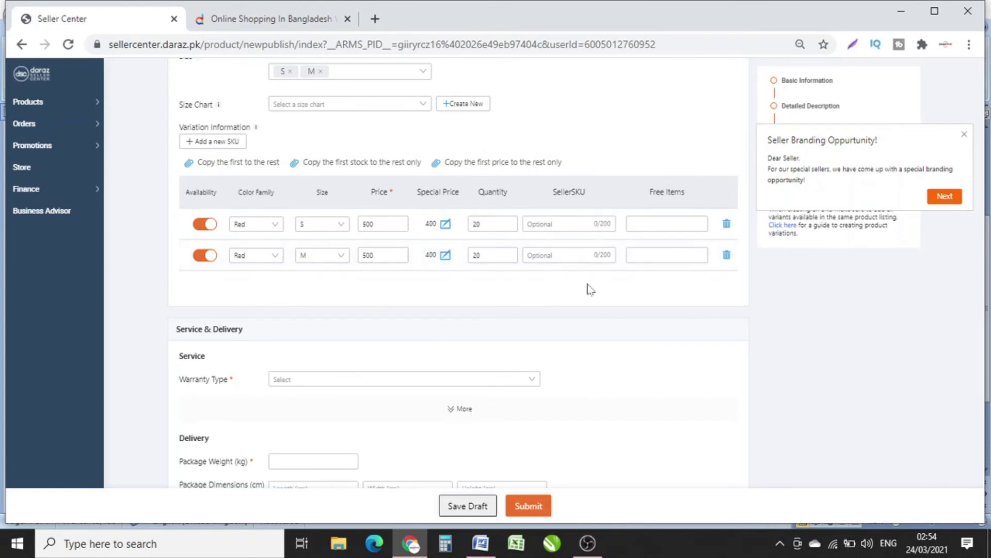
Set the warranty type to No Warranty and expand the additional warranty fields in the Service section.
scroll(599, 306, "down", 2)
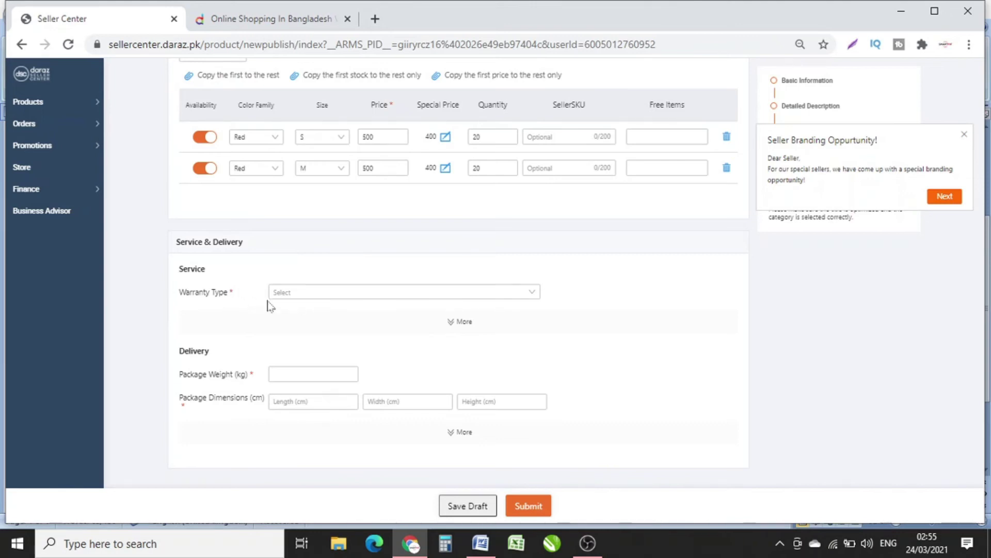
left_click(313, 296)
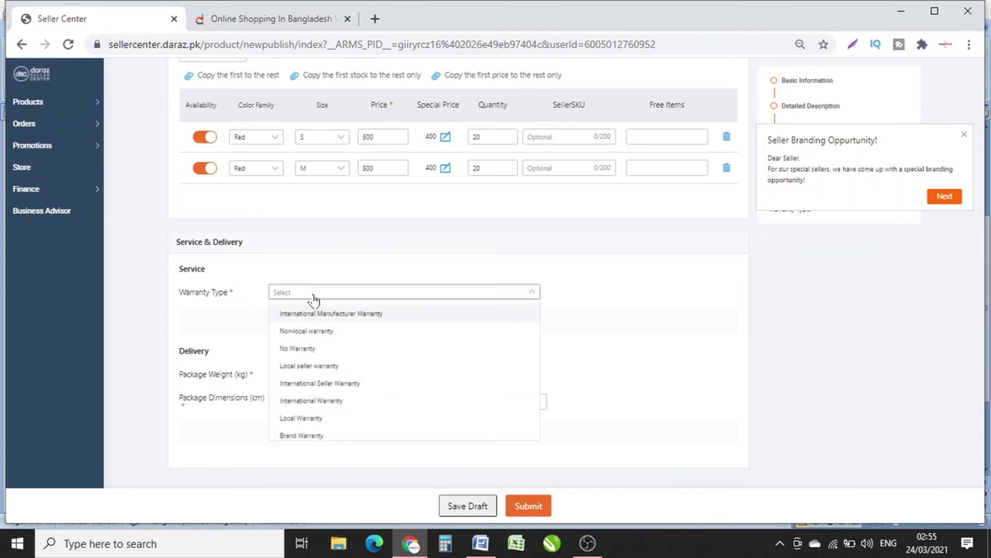
left_click(302, 350)
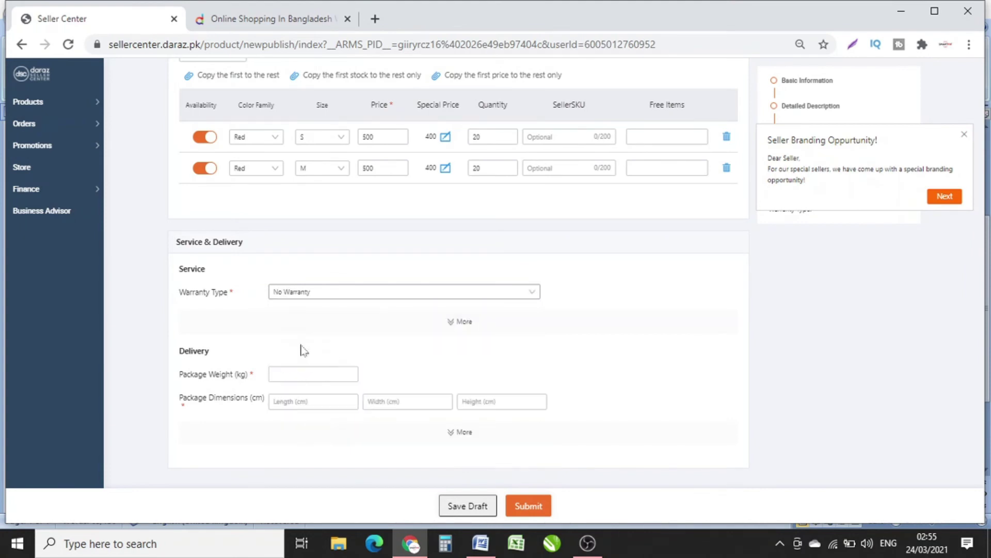
left_click(319, 327)
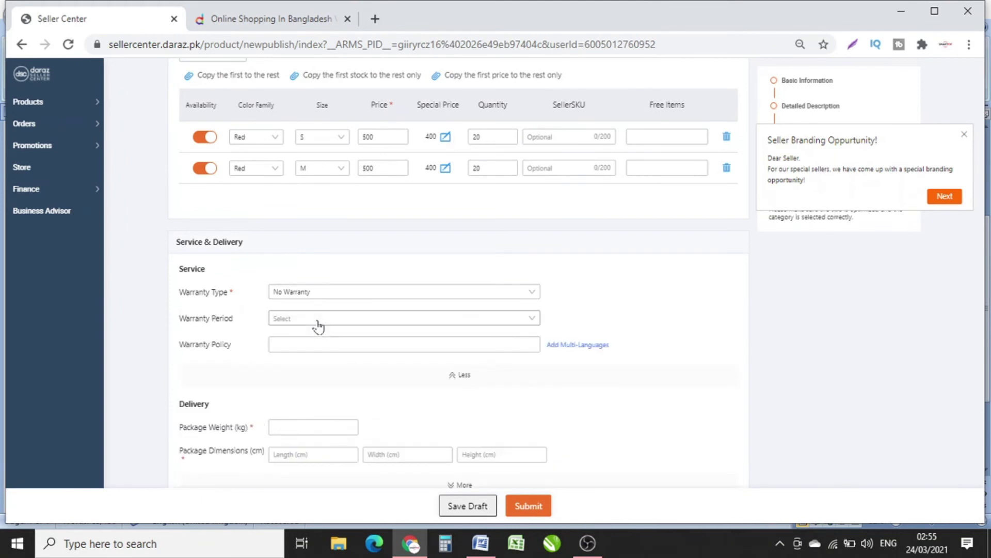
Set the package weight to 0.4 kg in the Delivery section.
scroll(318, 327, "down", 2)
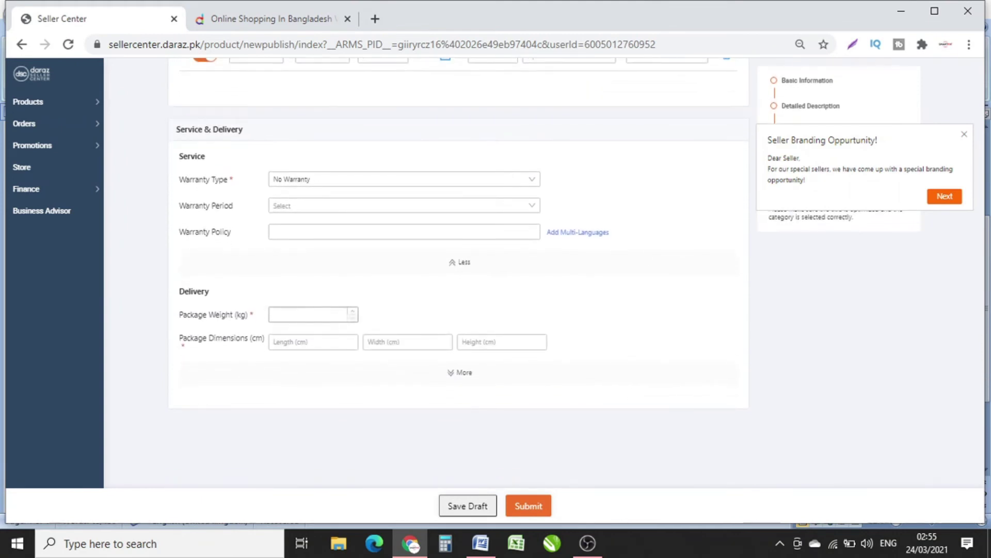
left_click(274, 314)
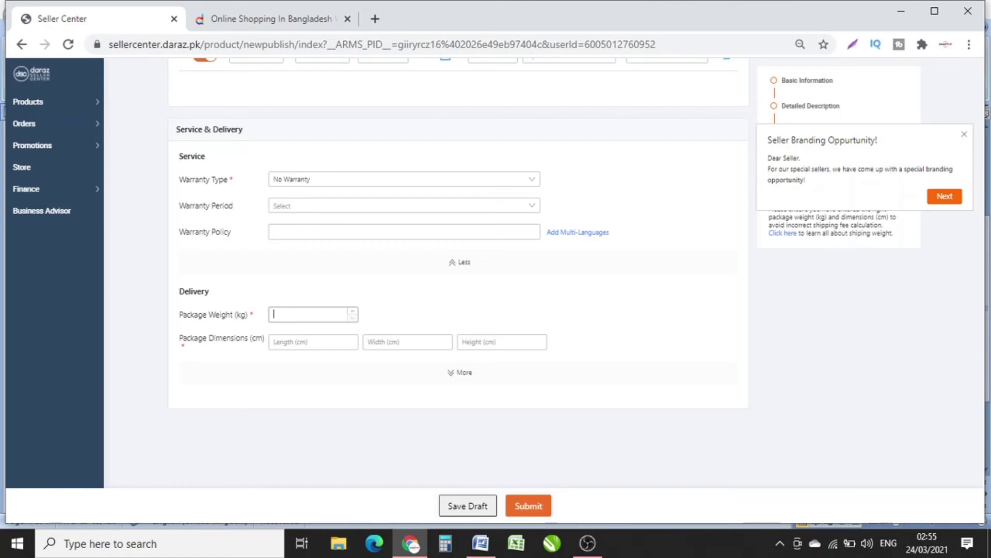
type("1")
key("BackSpace")
type("0.5")
key("BackSpace")
key("BackSpace")
type(".4")
Set the package dimensions to 28 cm length, 24 cm width and 3 cm height.
left_click(310, 341)
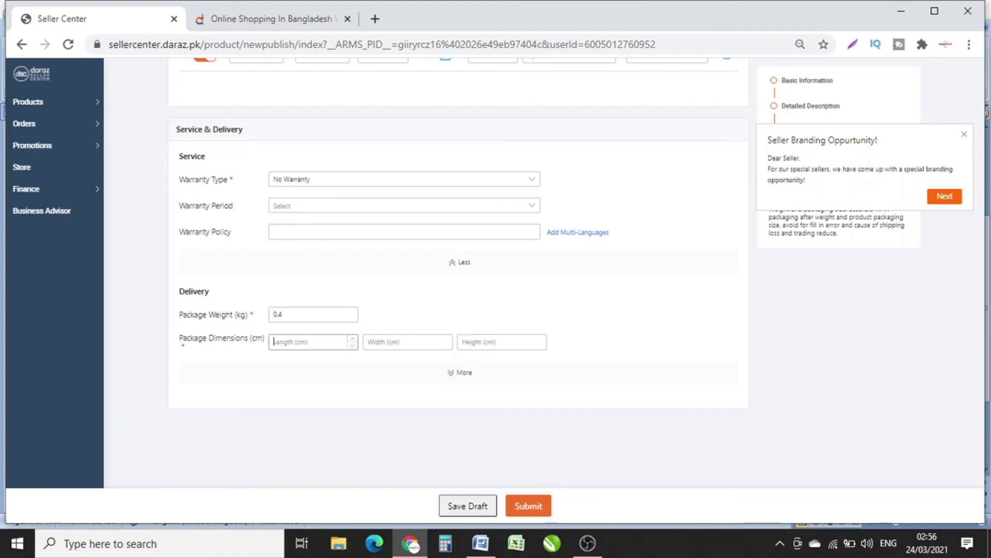
type("28")
key("Tab")
type("2")
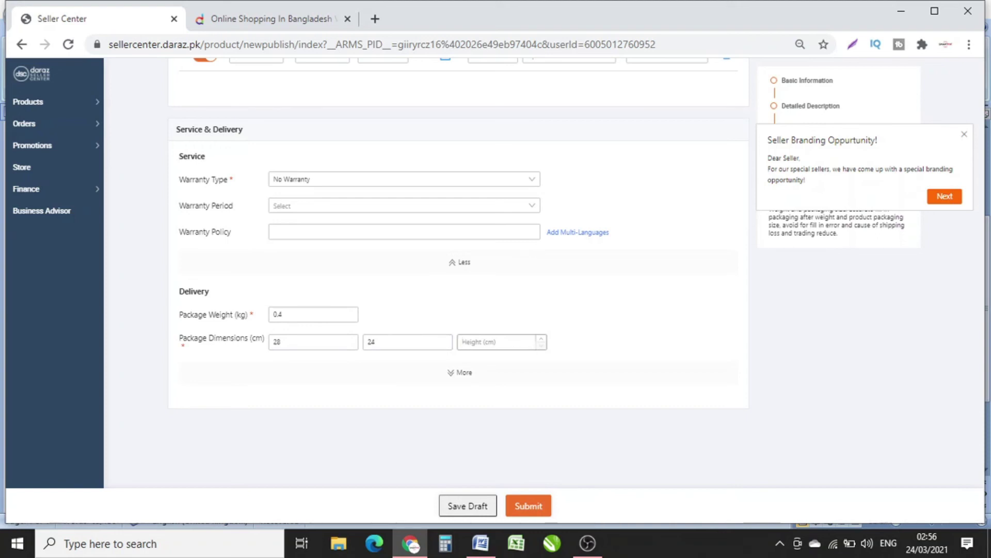
type("8.02")
key("BackSpace")
key("BackSpace")
key("BackSpace")
key("BackSpace")
type("3")
left_click(867, 395)
Review the completed T-shirt listing, submit it for publishing and finish to the product overview.
scroll(868, 395, "up", 1)
scroll(867, 395, "up", 20)
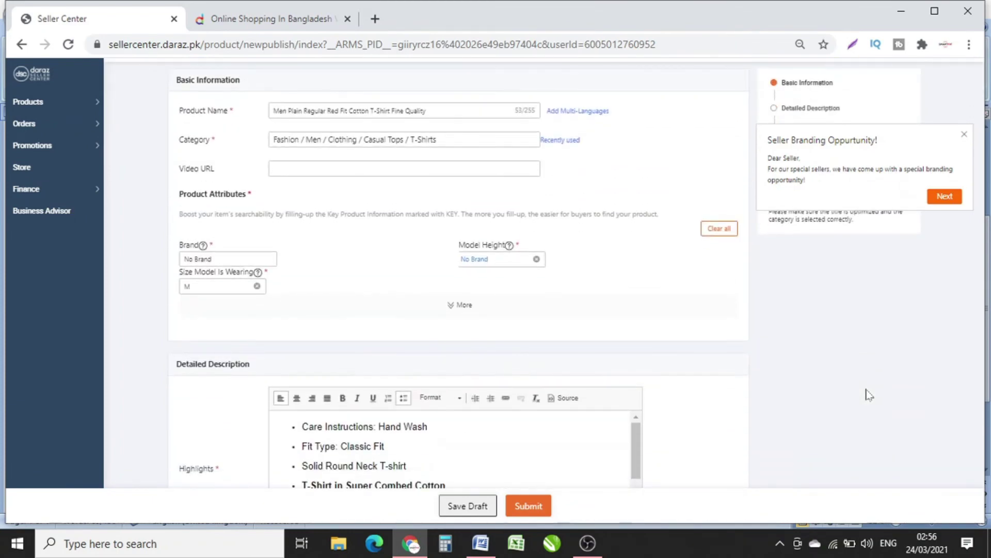
scroll(868, 395, "down", 5)
scroll(869, 395, "down", 9)
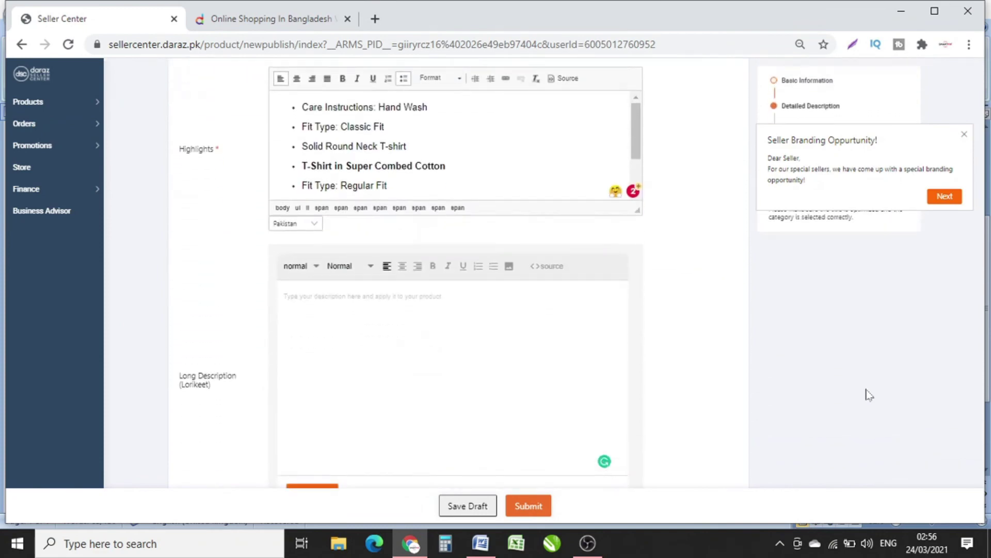
scroll(869, 395, "down", 10)
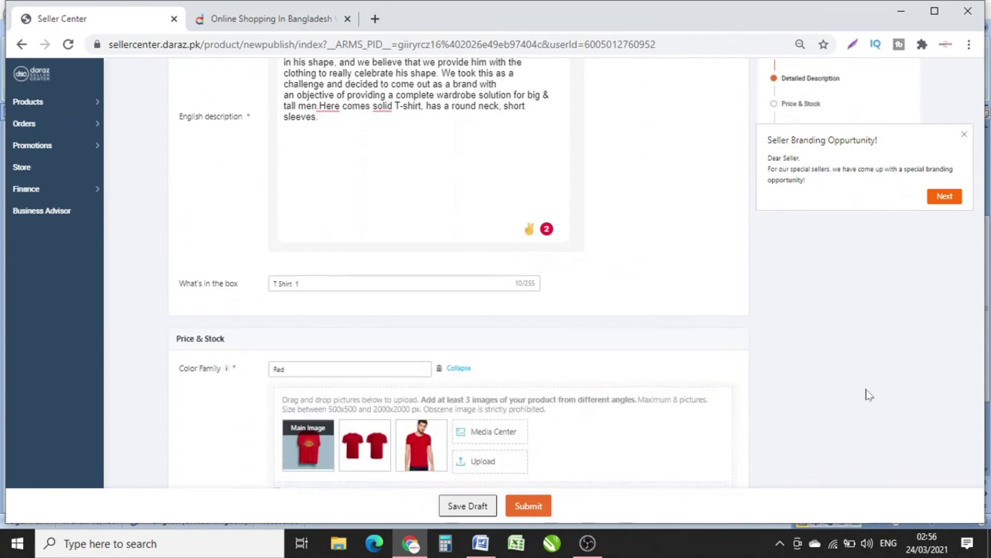
scroll(869, 395, "down", 4)
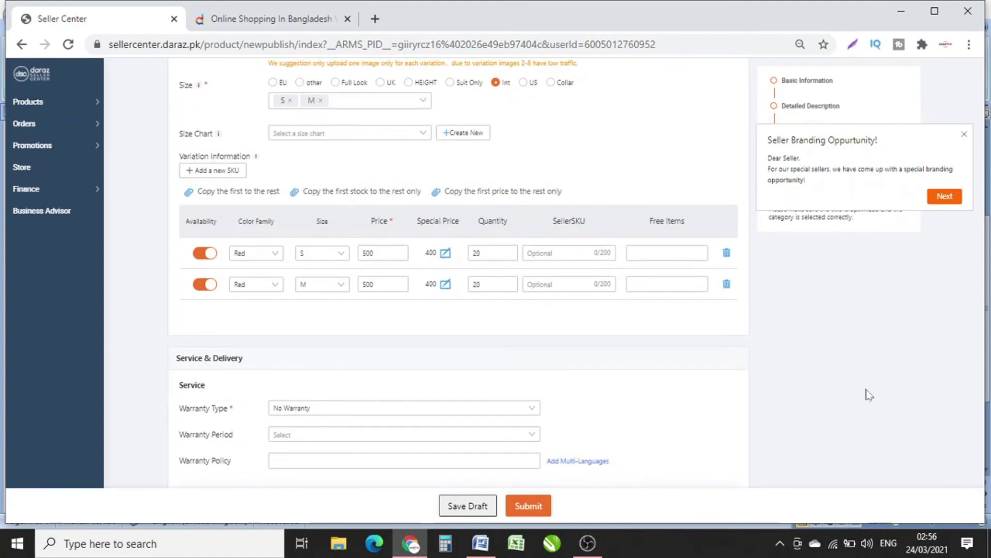
scroll(870, 395, "down", 2)
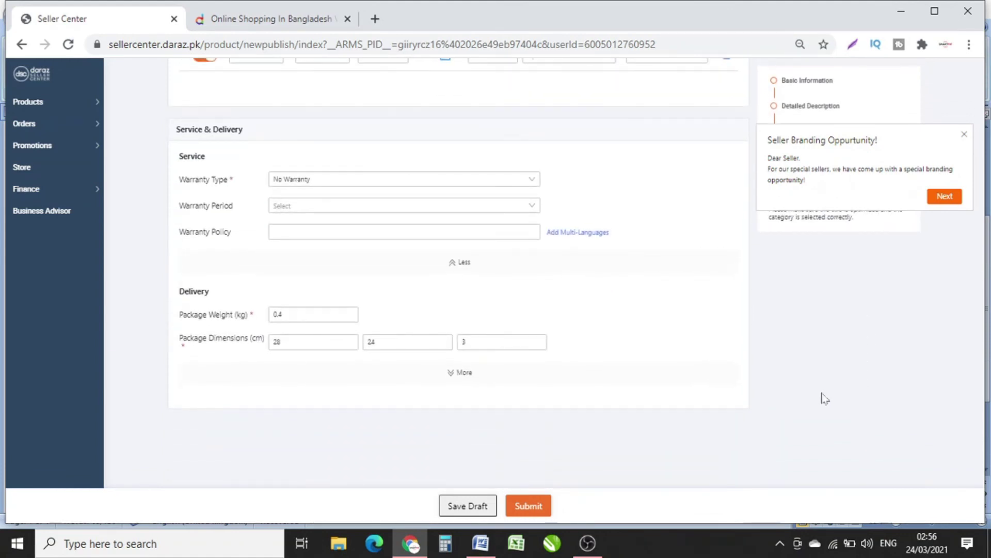
left_click(541, 508)
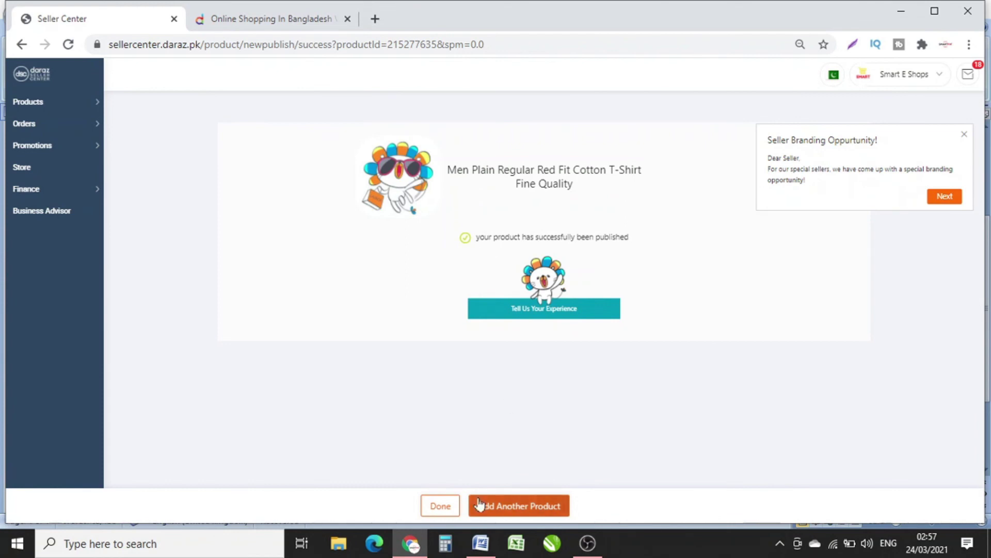
left_click(437, 511)
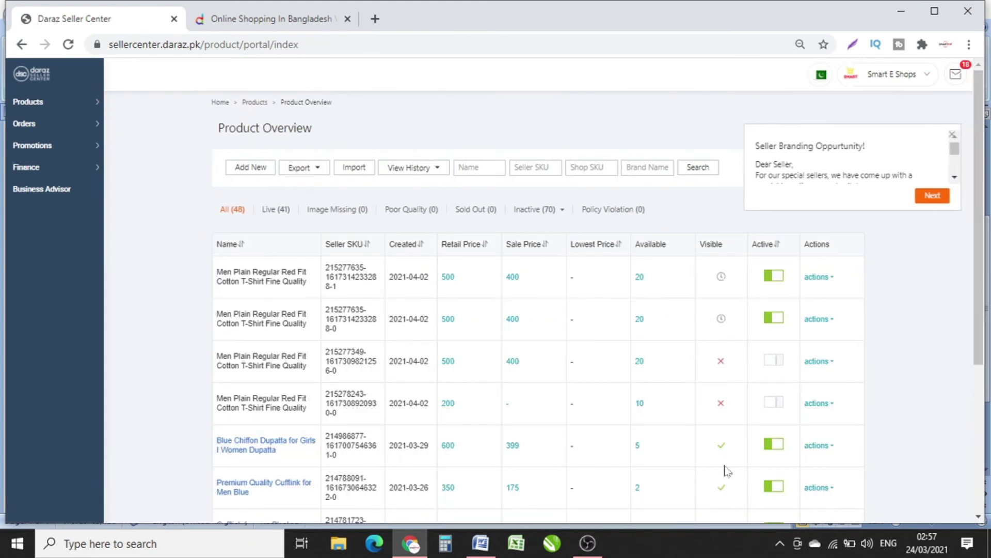
Deactivate the first Men Plain Regular Red Fit Cotton T-Shirt entry in the product overview.
mouse_move(262, 276)
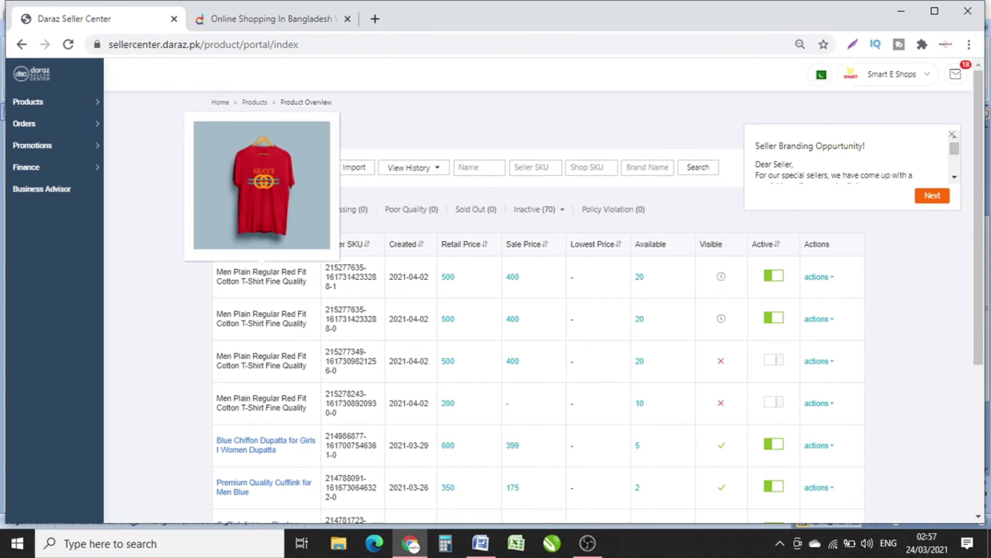
mouse_move(721, 277)
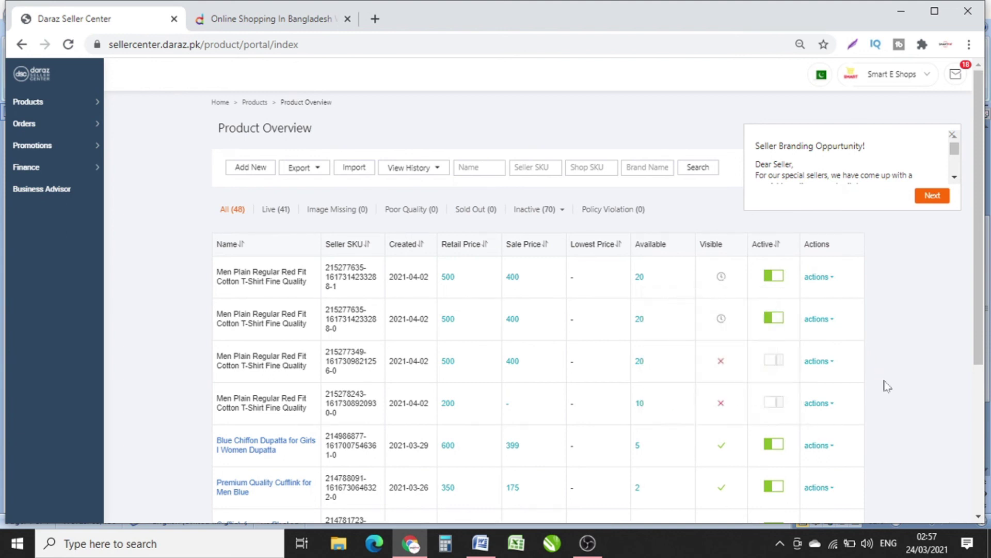
mouse_move(727, 446)
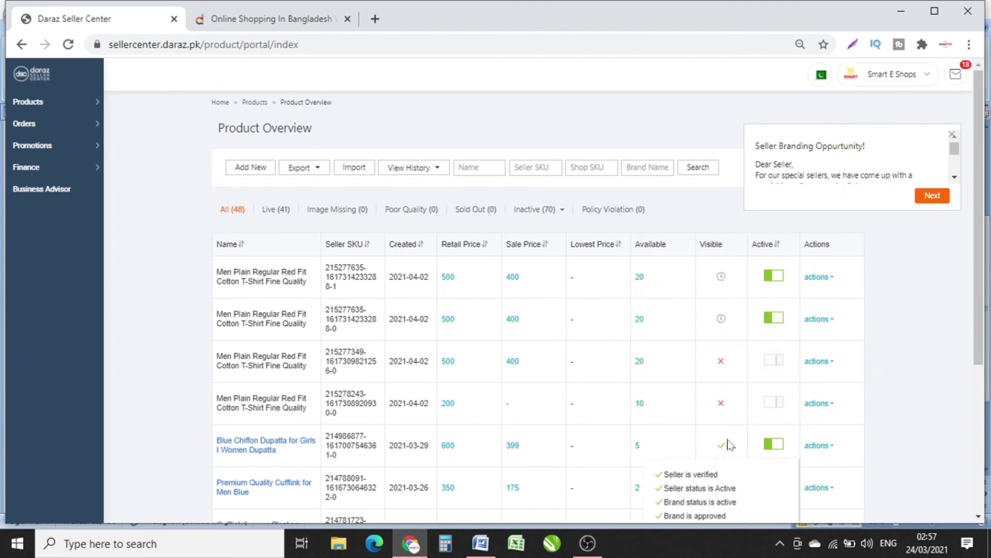
left_click(778, 277)
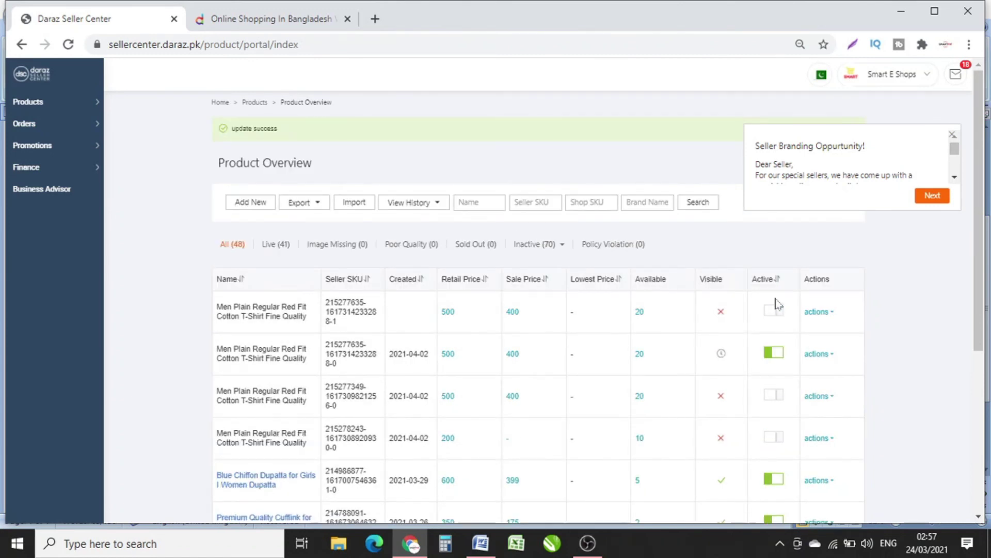